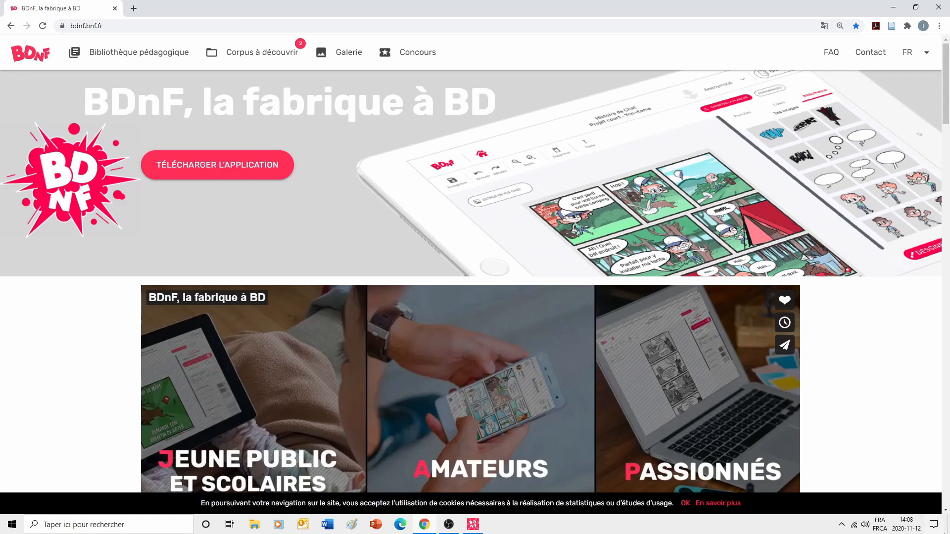
Switch to the BDnF application, add a new profile and import the colourful painted-face image as its picture.
left_click(474, 525)
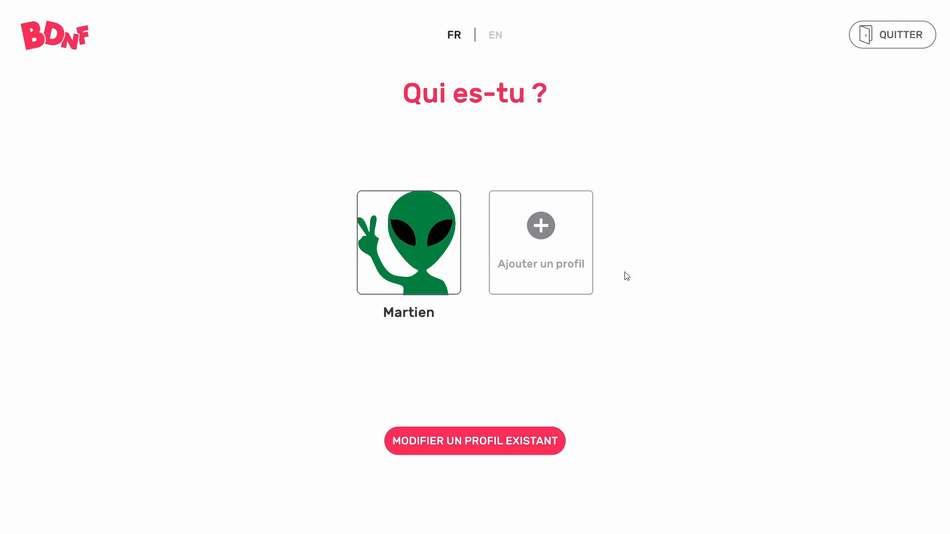
left_click(540, 247)
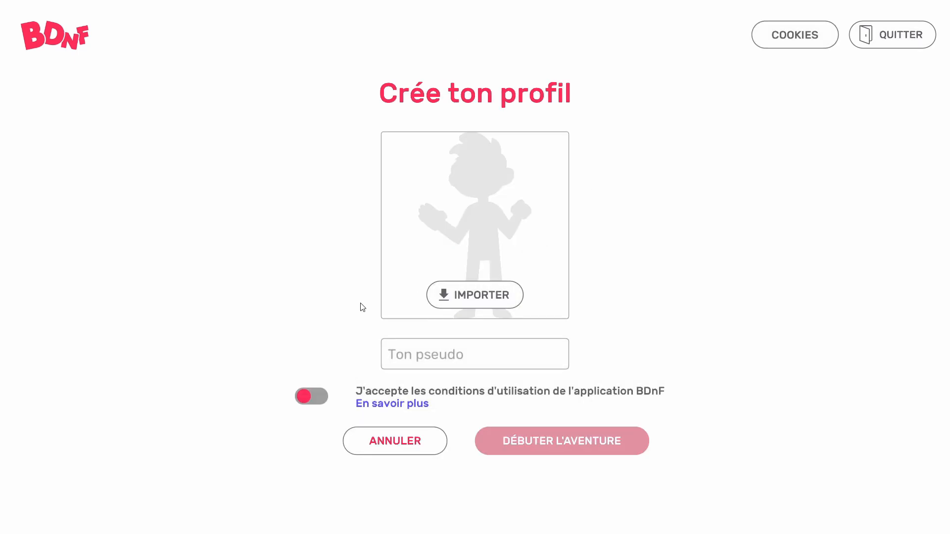
left_click(463, 297)
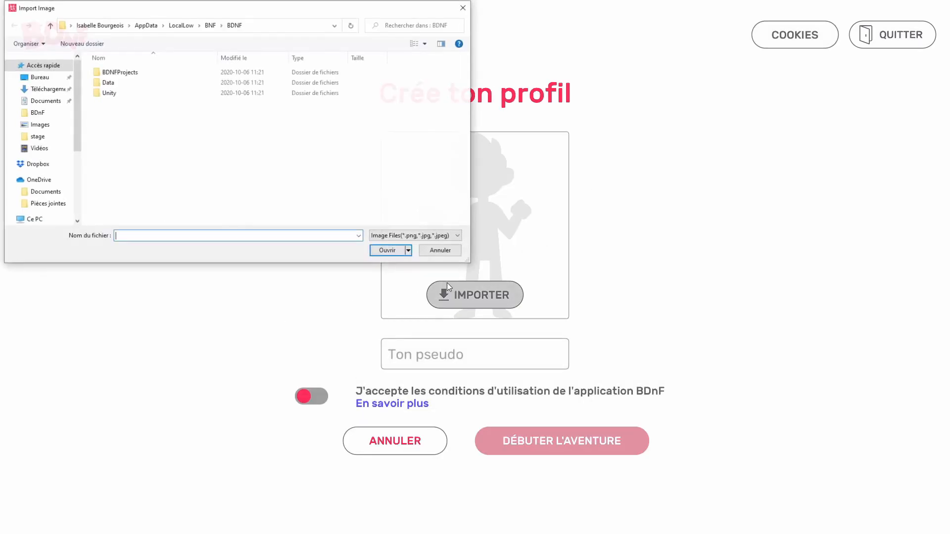
left_click(39, 126)
left_click(156, 180)
left_click(388, 251)
Set the profile's nickname to "Moi", accept the terms of use and start the adventure.
key("Tab")
type("Moi")
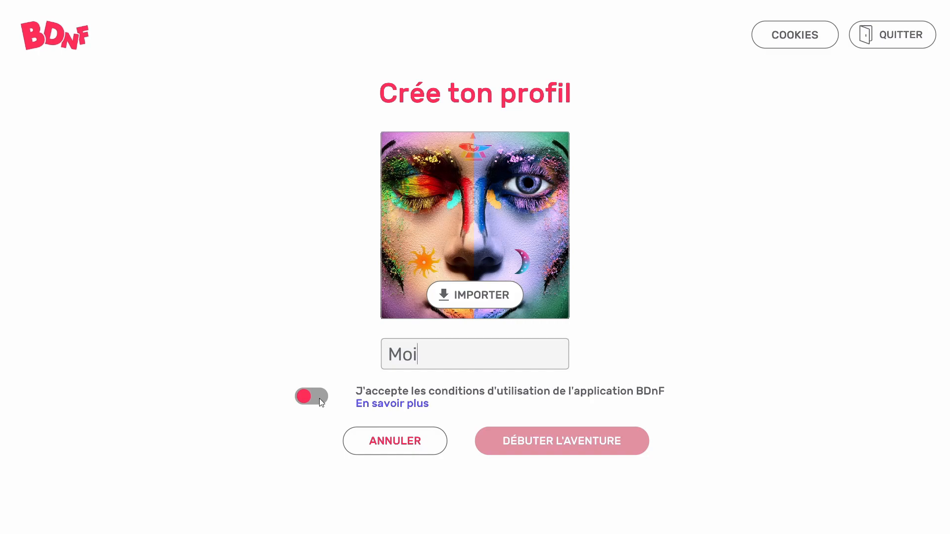
left_click(319, 399)
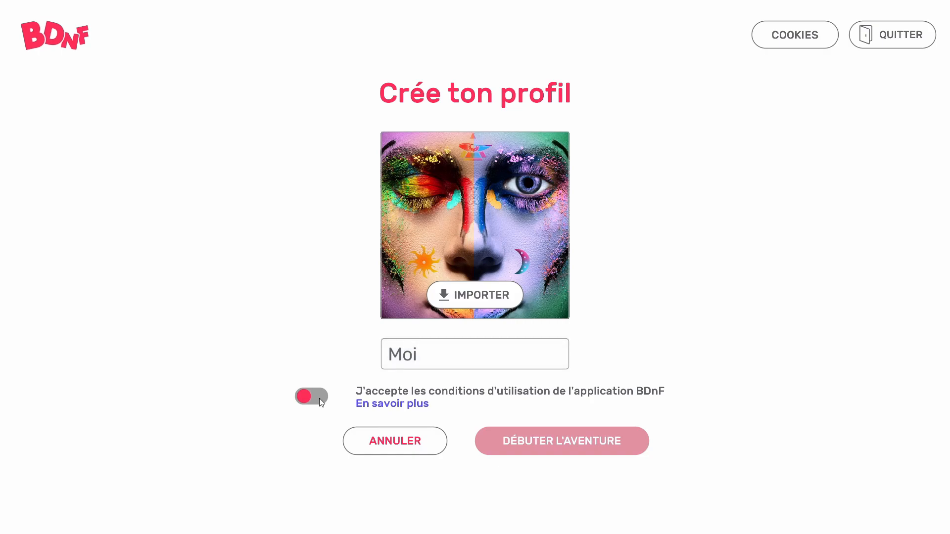
left_click(319, 399)
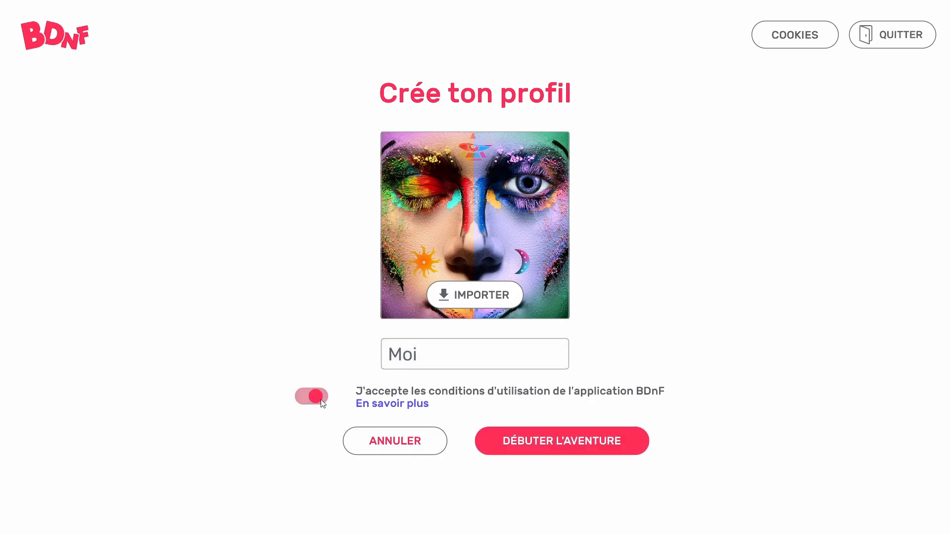
left_click(515, 440)
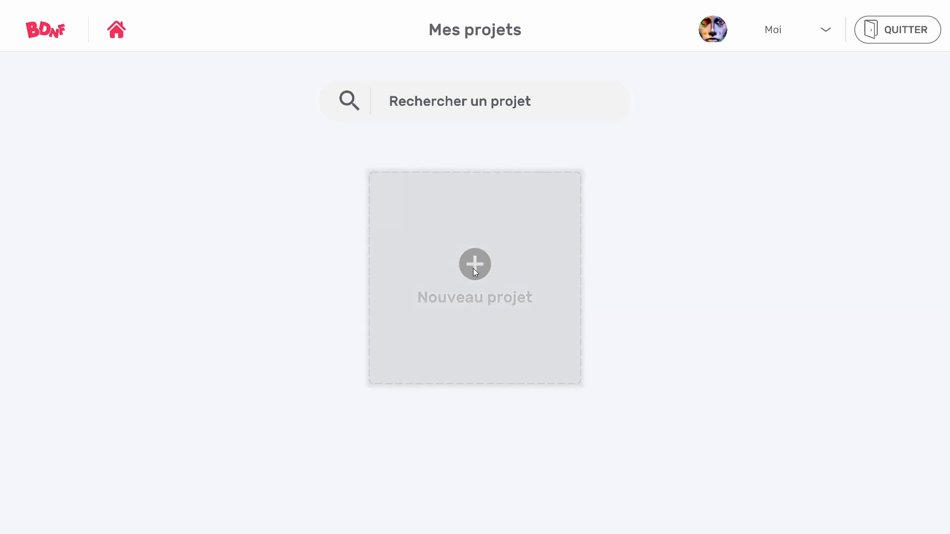
Create a new project named "Animation".
left_click(473, 268)
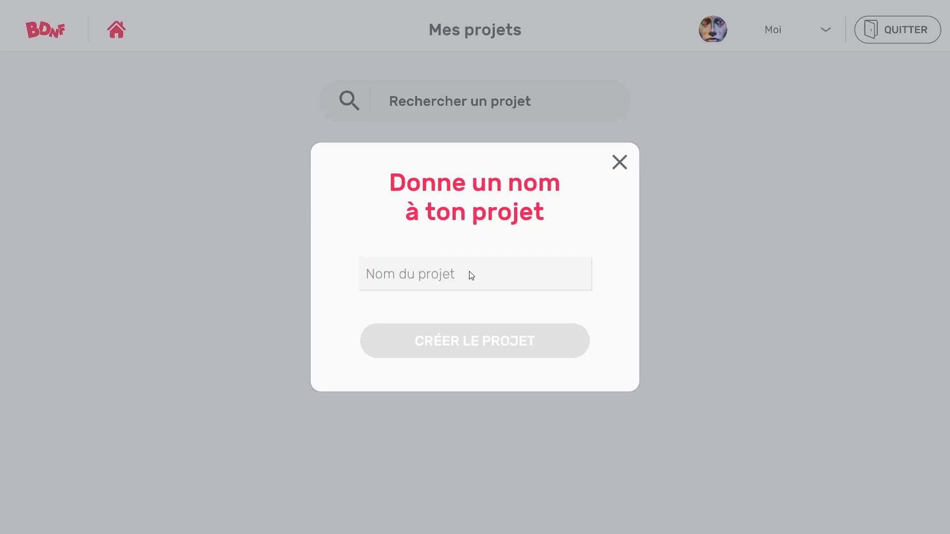
type("Animation")
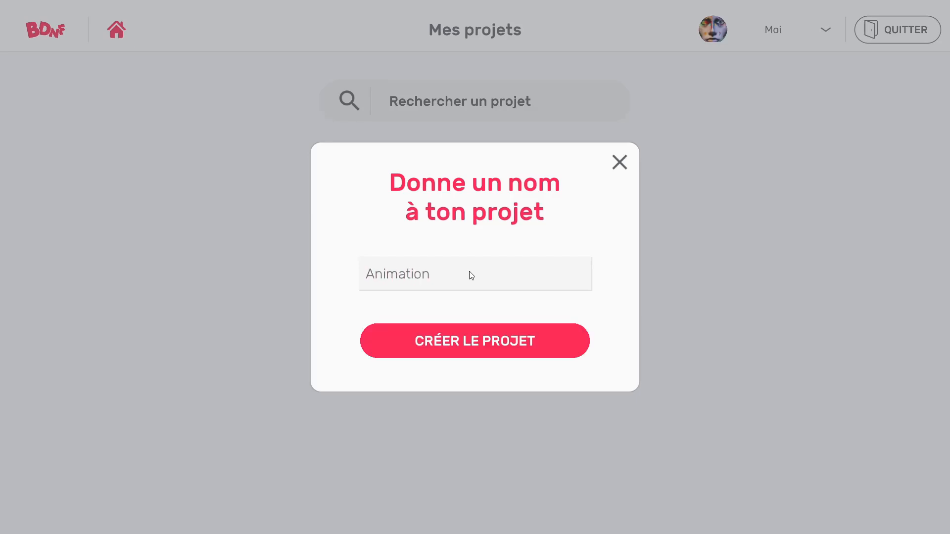
left_click(449, 334)
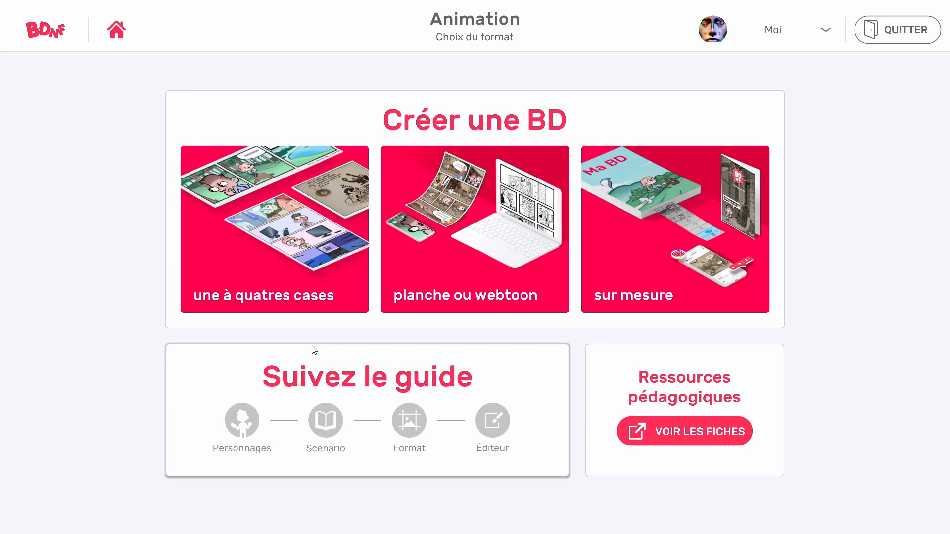
Choose the one-to-four-panel comic type with the single-panel Mème format and start the page layout.
left_click(289, 248)
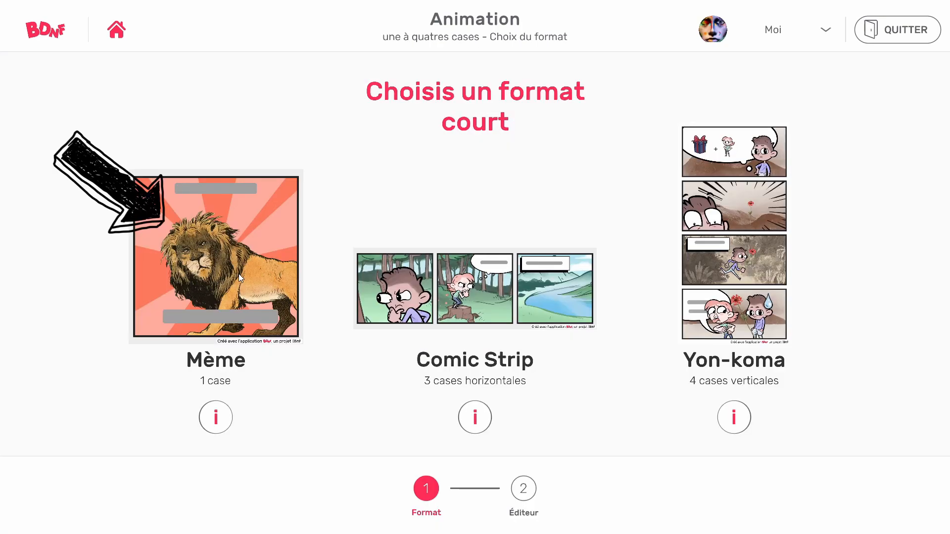
left_click(238, 274)
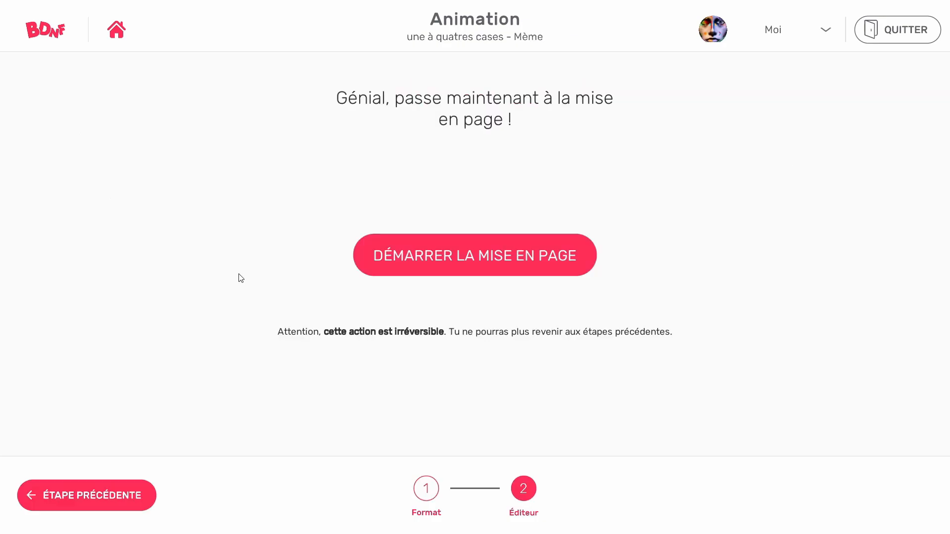
left_click(425, 258)
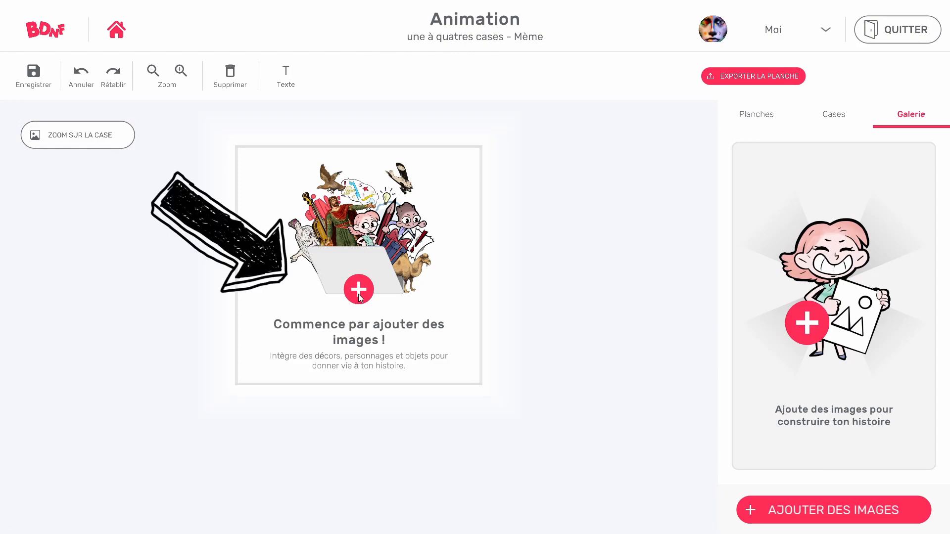
Open the image gallery for adding images and select the pink-walled living room from the Décors category.
left_click(789, 339)
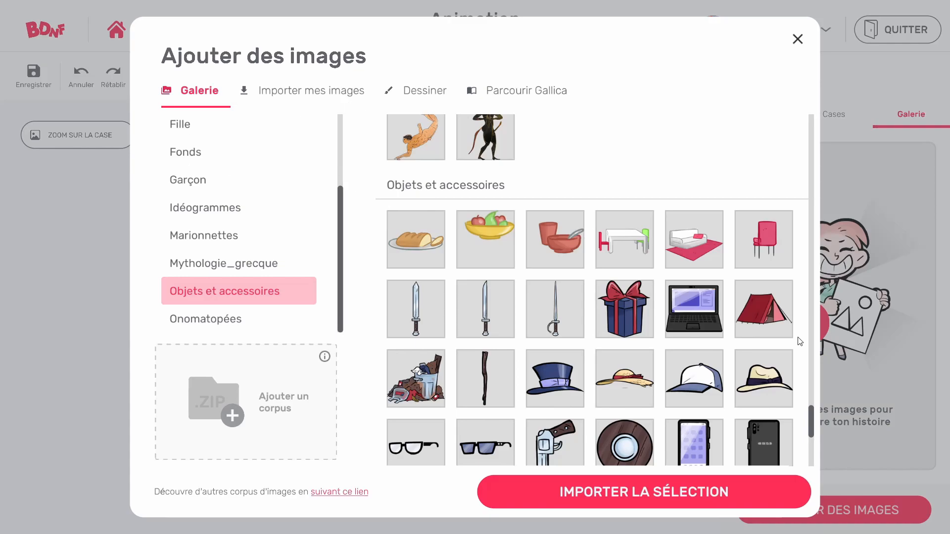
left_click_drag(339, 207, 345, 120)
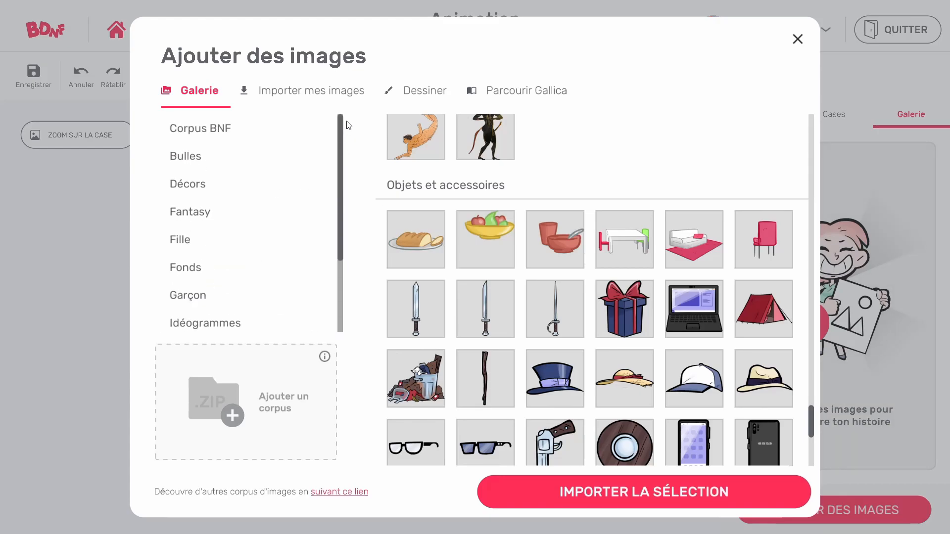
left_click(193, 186)
left_click(629, 203)
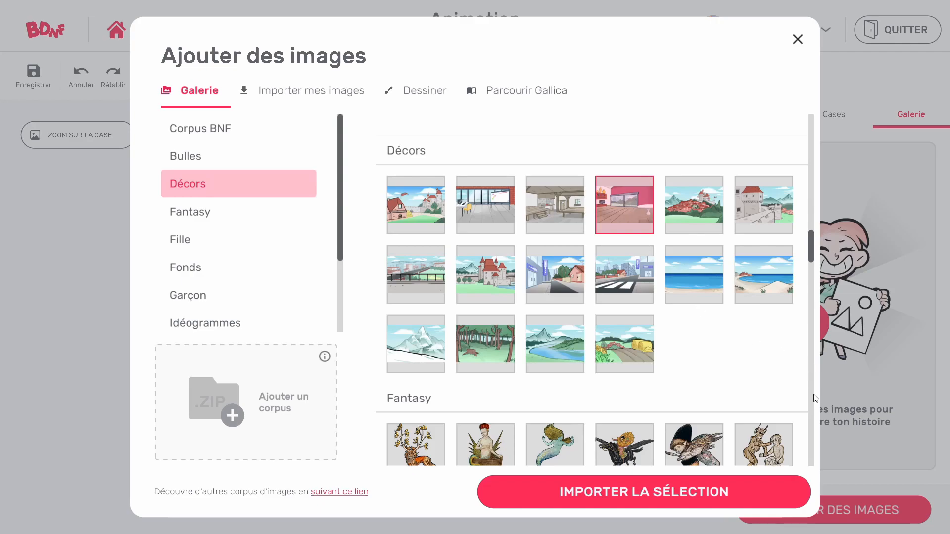
Add the scowling girl from Fille and the boy standing with a hand on his hip from Garçon to the selection.
left_click(190, 243)
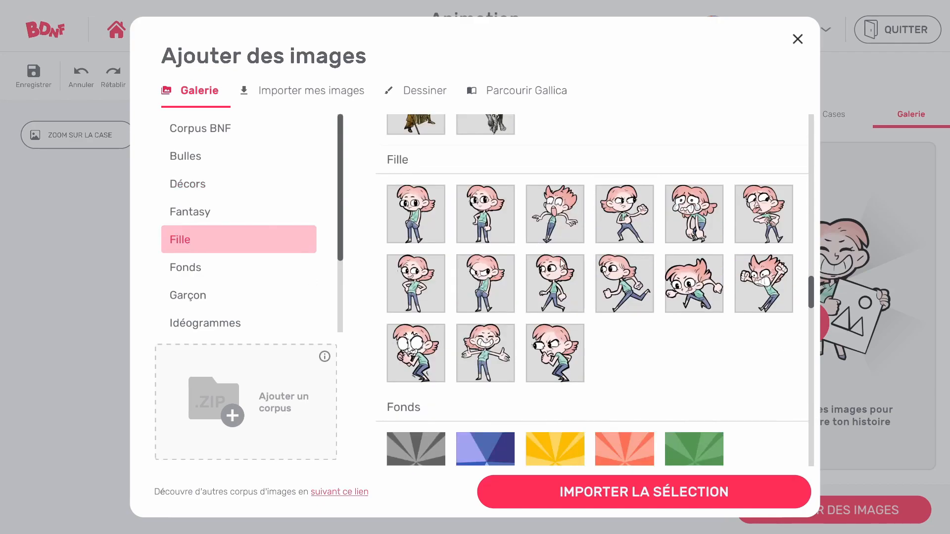
left_click(486, 287)
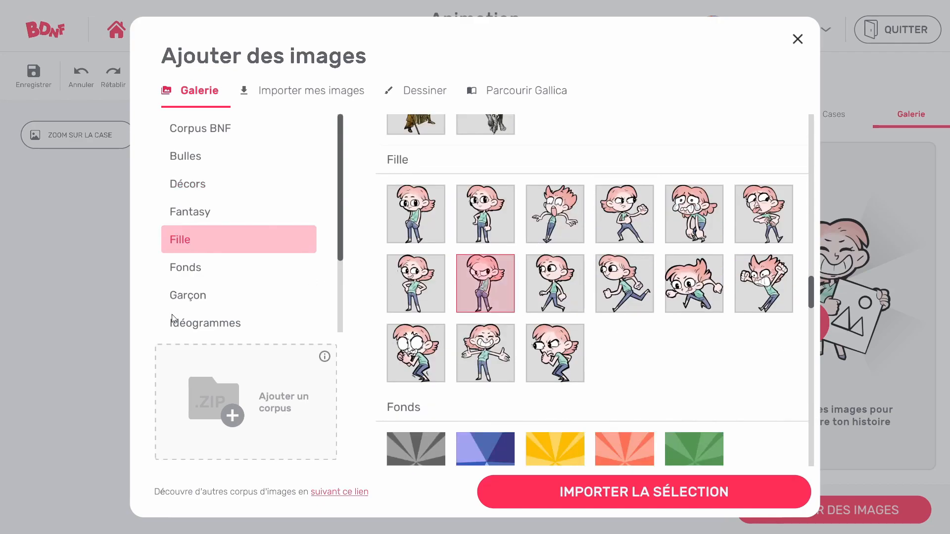
left_click(205, 299)
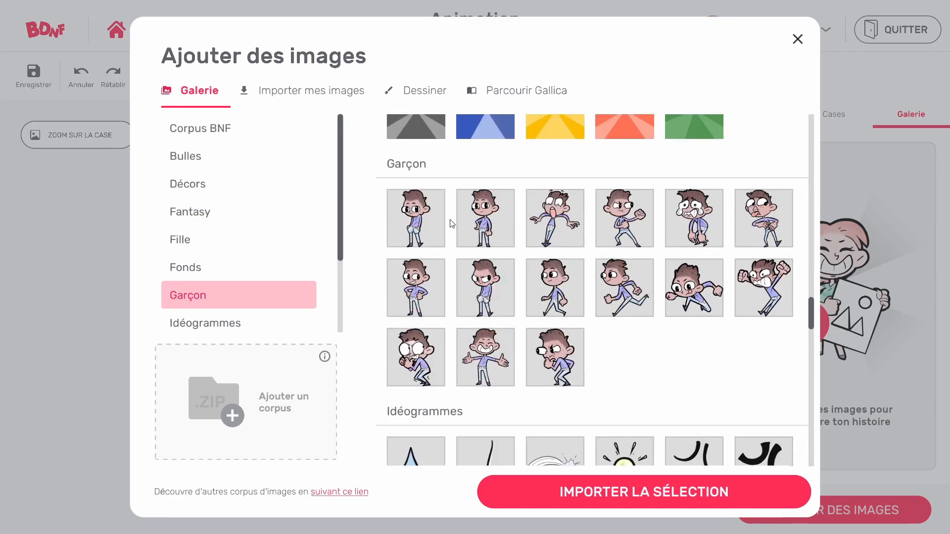
left_click(486, 219)
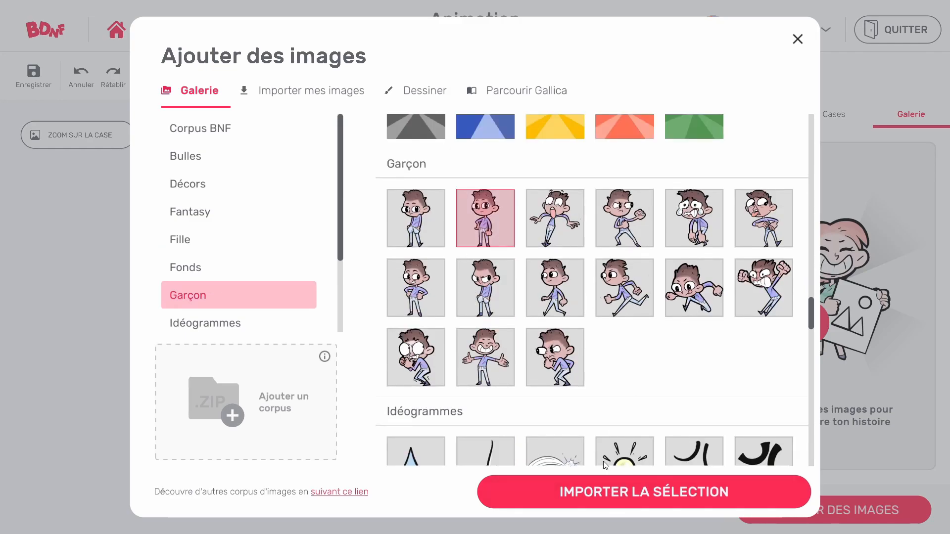
Add the clear-lens glasses from Objets et accessoires and import the selected images into the project.
scroll(340, 316, "down", 3)
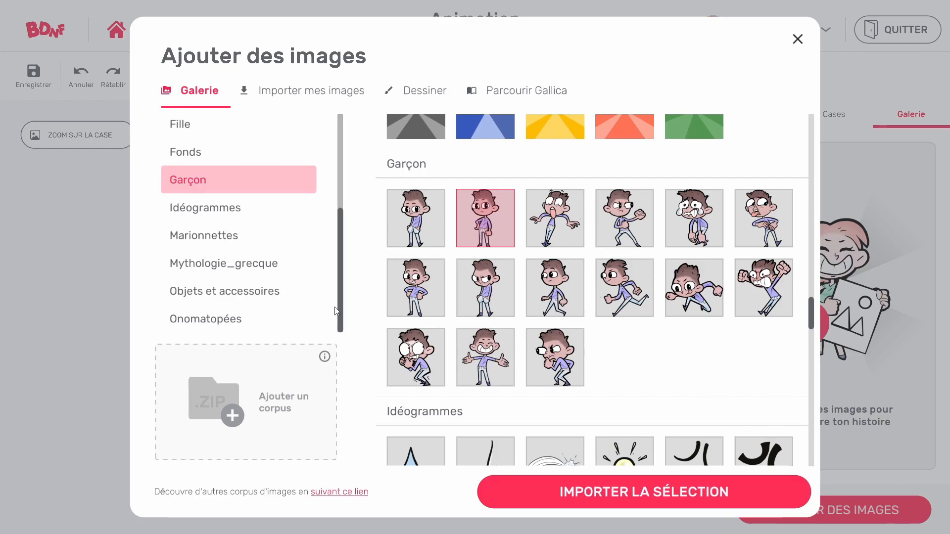
left_click(206, 291)
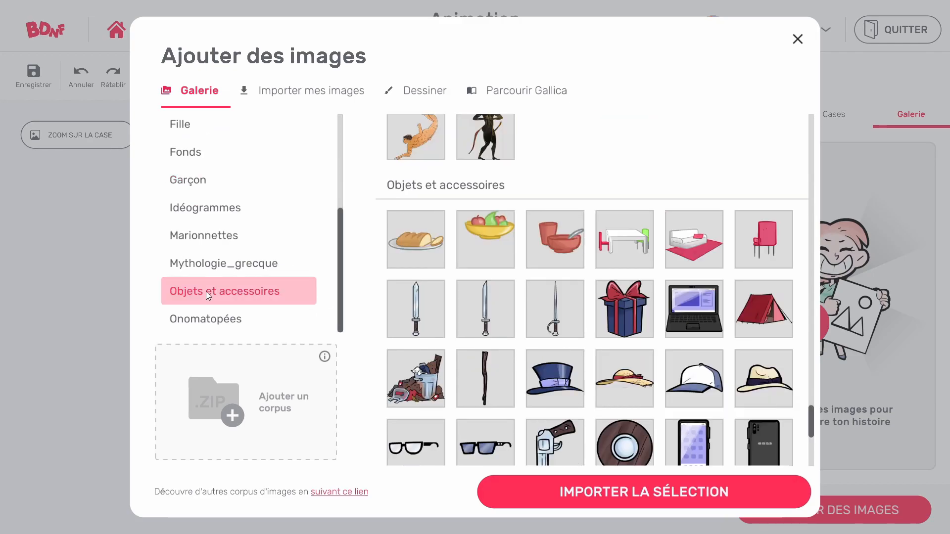
left_click(416, 442)
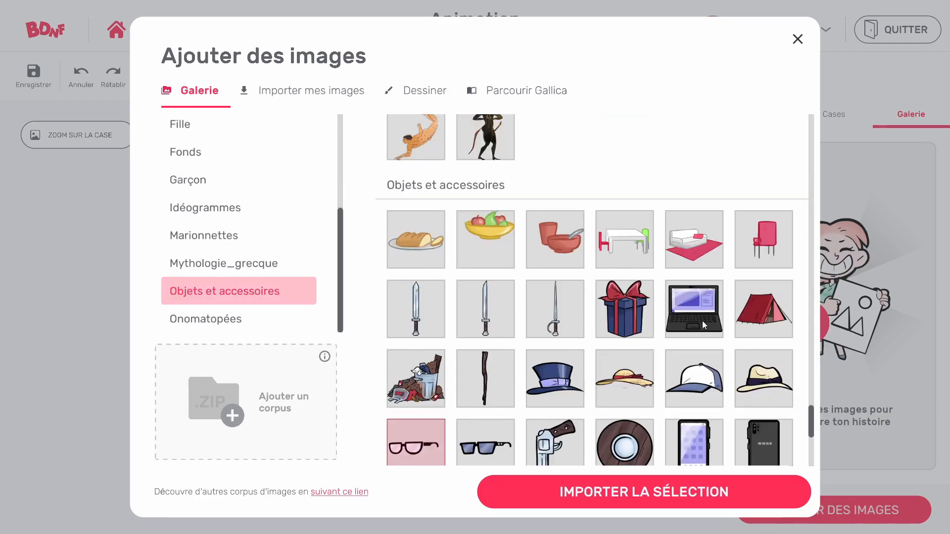
left_click(583, 496)
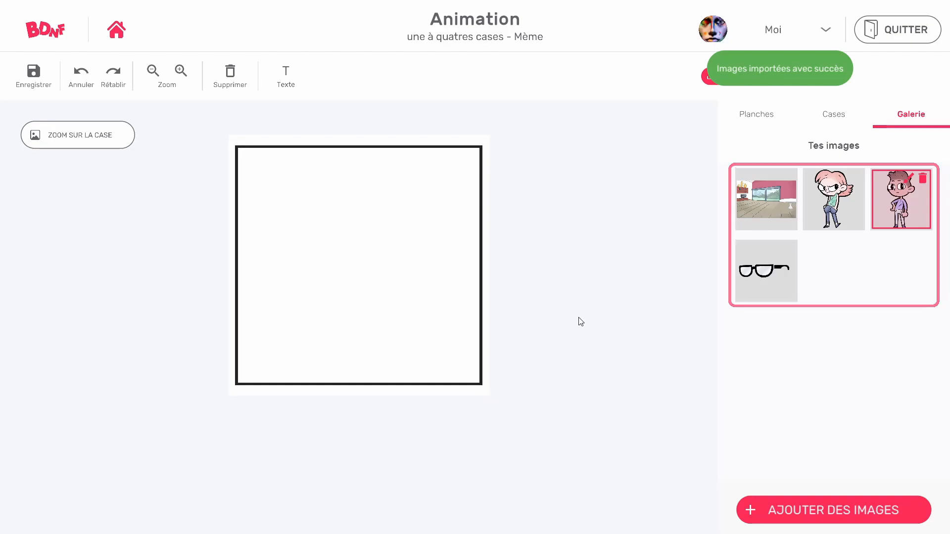
Place the living room background in the panel, enlarge it to the panel's full height and shift it so it fills the frame.
left_click_drag(766, 199, 351, 226)
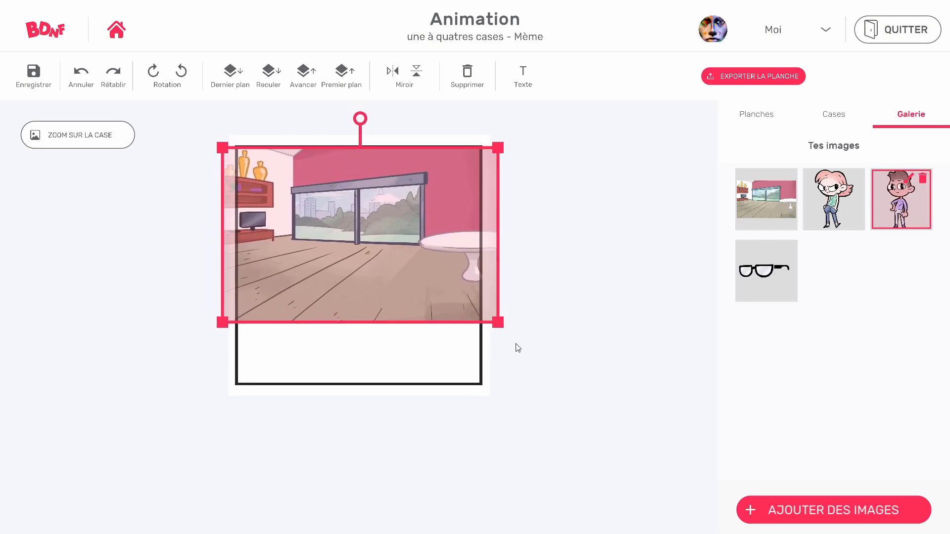
left_click_drag(503, 326, 580, 419)
left_click_drag(360, 316, 332, 315)
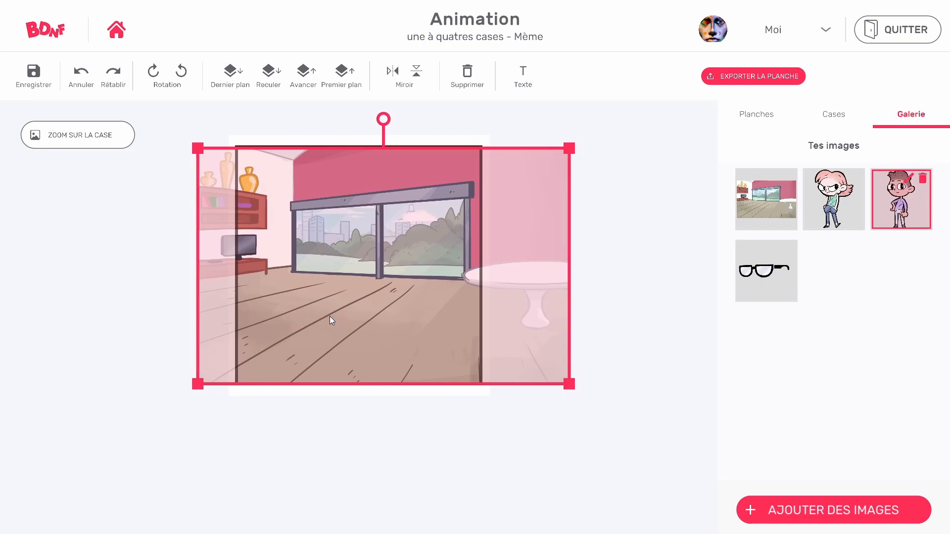
left_click(643, 443)
Place the girl on the right side of the panel, shrink her to about half the panel's height and position her in the background.
left_click_drag(834, 199, 425, 262)
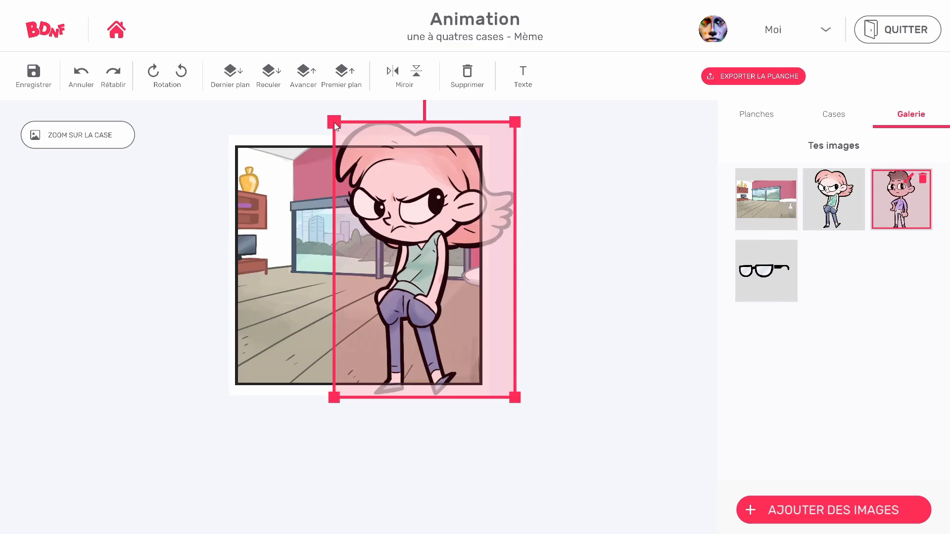
left_click_drag(334, 122, 399, 188)
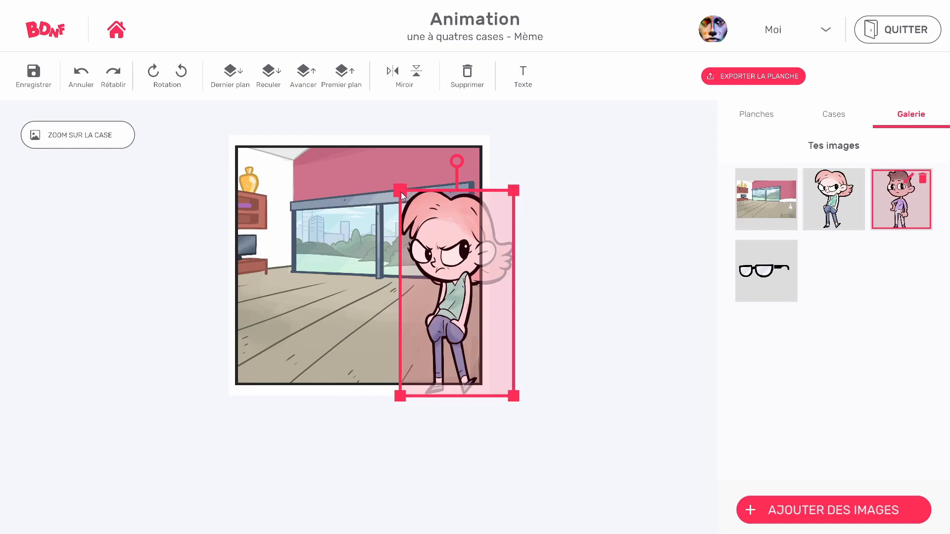
mouse_move(400, 192)
left_mouse_down()
mouse_move(426, 224)
mouse_move(369, 136)
mouse_move(475, 322)
mouse_move(413, 214)
mouse_move(408, 169)
mouse_move(450, 256)
mouse_move(406, 173)
mouse_move(391, 182)
left_mouse_up()
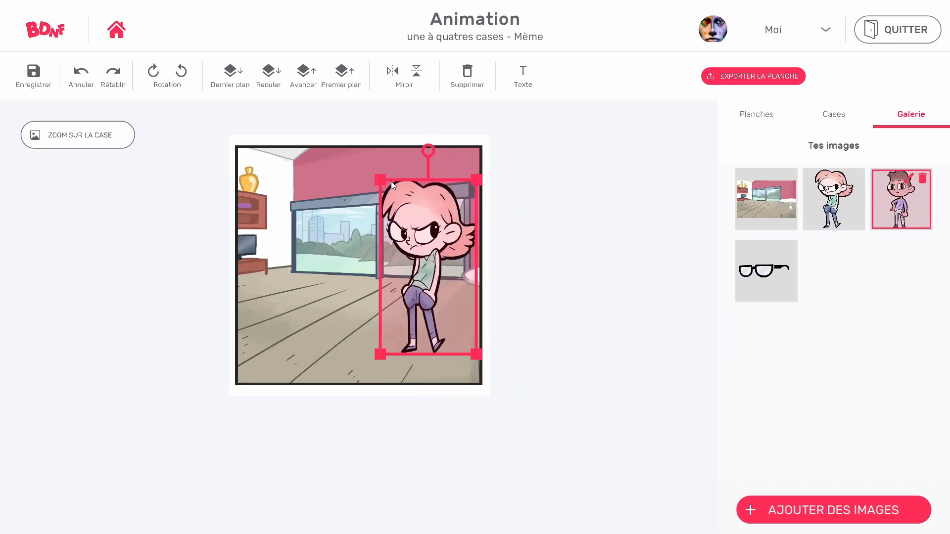
left_click_drag(378, 178, 406, 222)
left_click_drag(436, 287, 435, 258)
Place the boy in the left foreground of the panel and mirror the girl horizontally.
left_click_drag(898, 203, 322, 283)
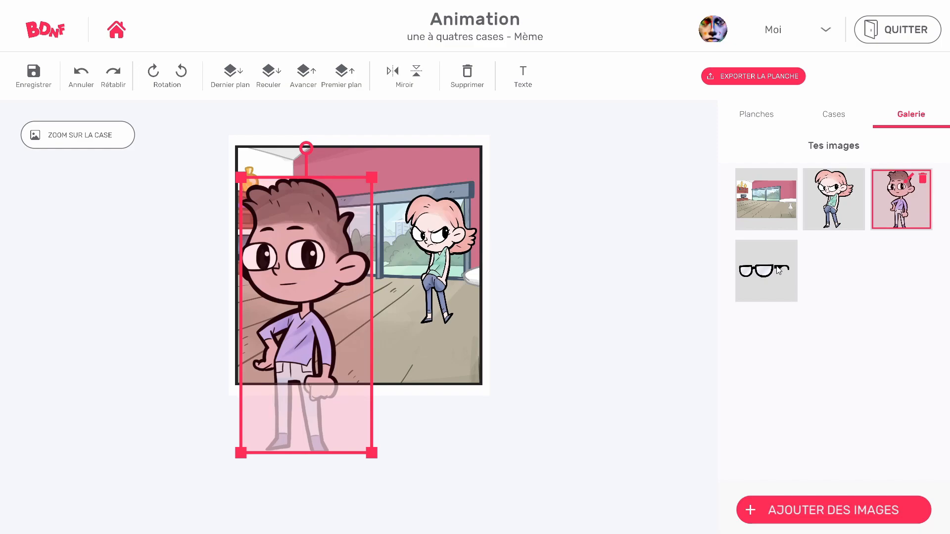
left_click(438, 258)
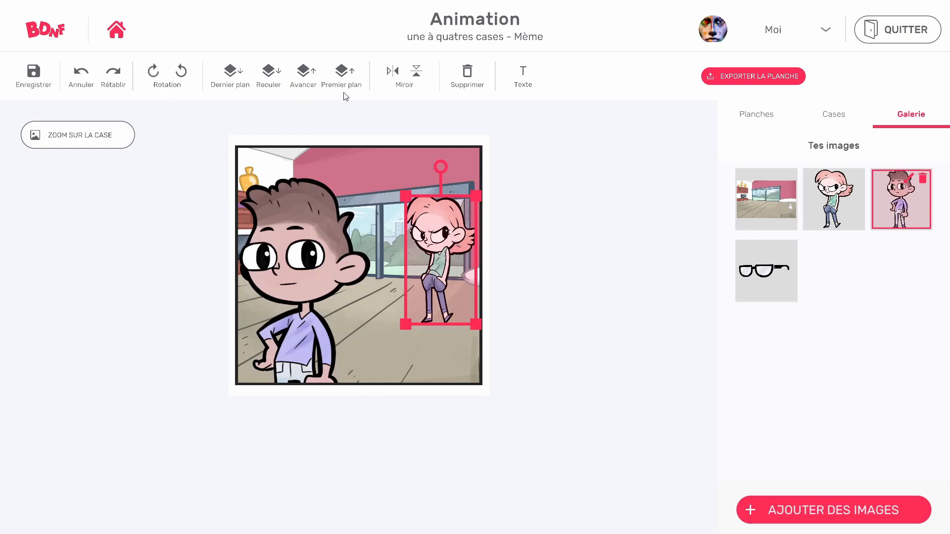
left_click(392, 72)
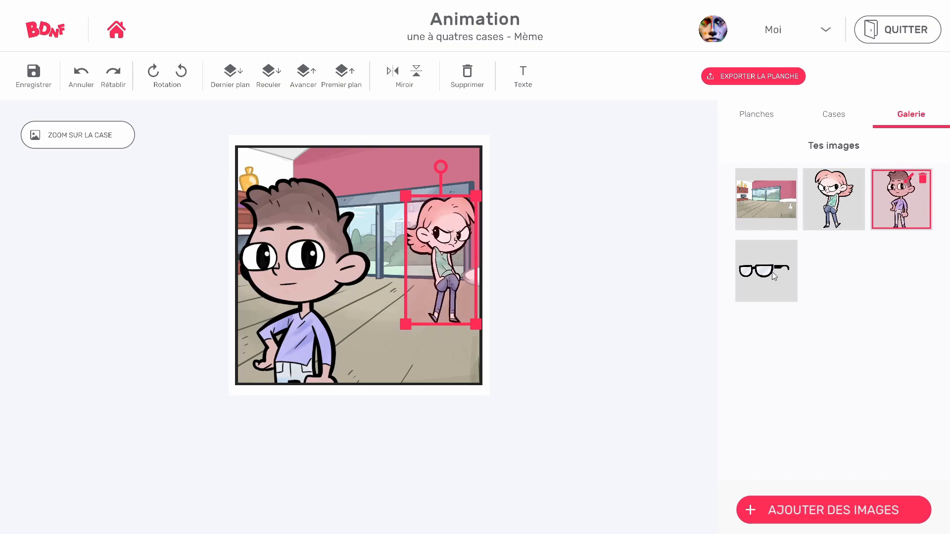
Place the glasses on the boy's face and shrink them to fit over his eyes.
left_click_drag(774, 275, 292, 255)
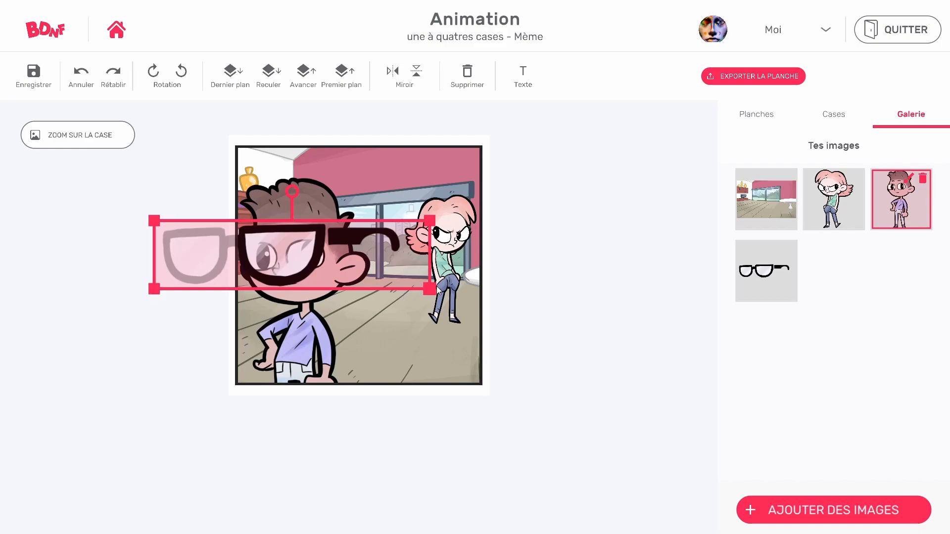
left_click_drag(430, 290, 363, 242)
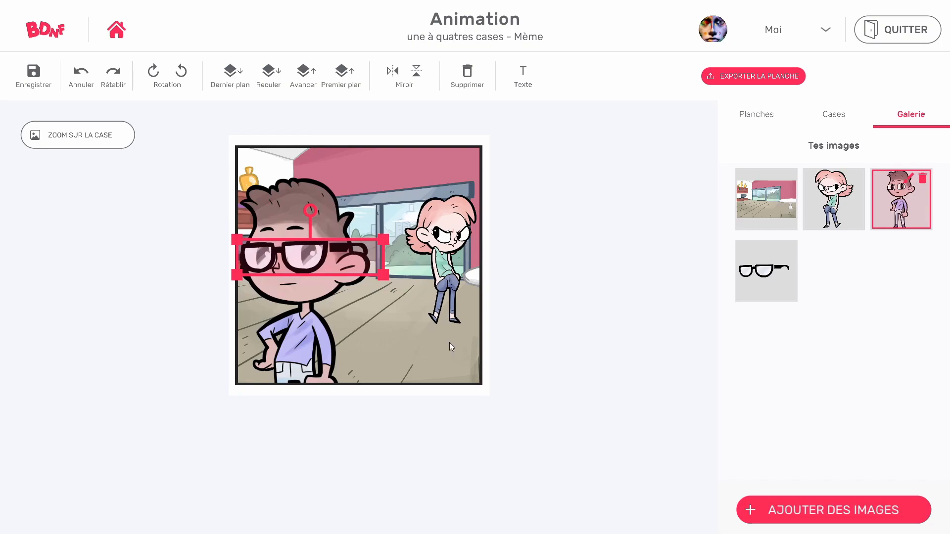
left_click(635, 346)
Export the first scene without a filter as a PNG image named Animation_1.png.
left_click(759, 76)
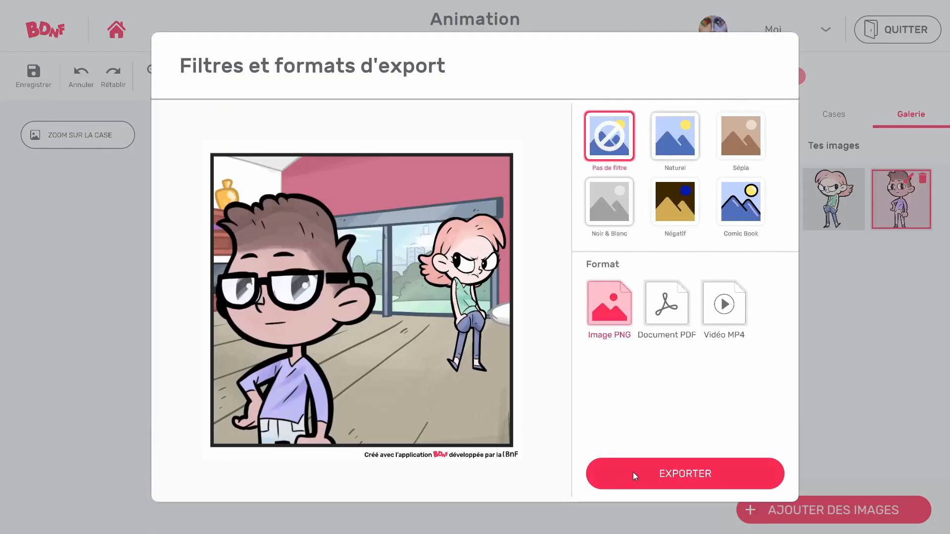
left_click(634, 472)
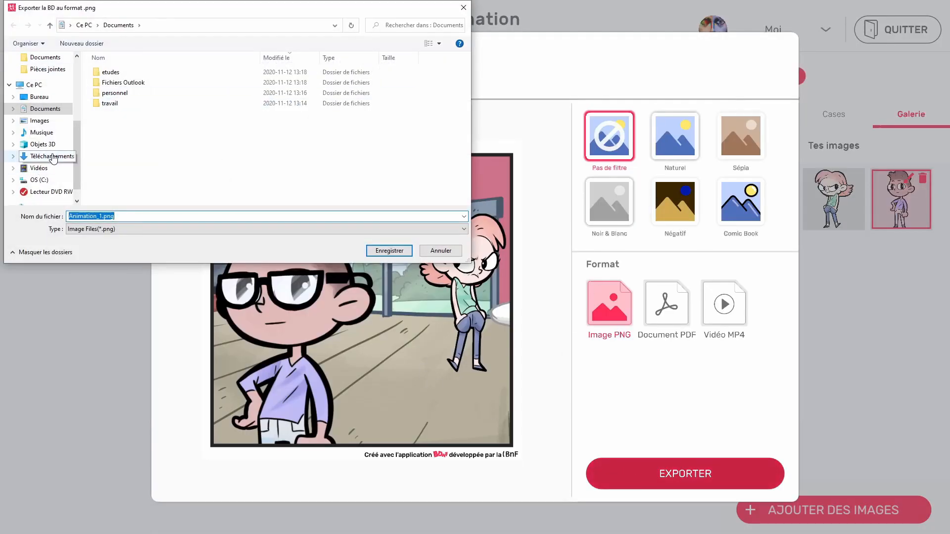
left_click(390, 251)
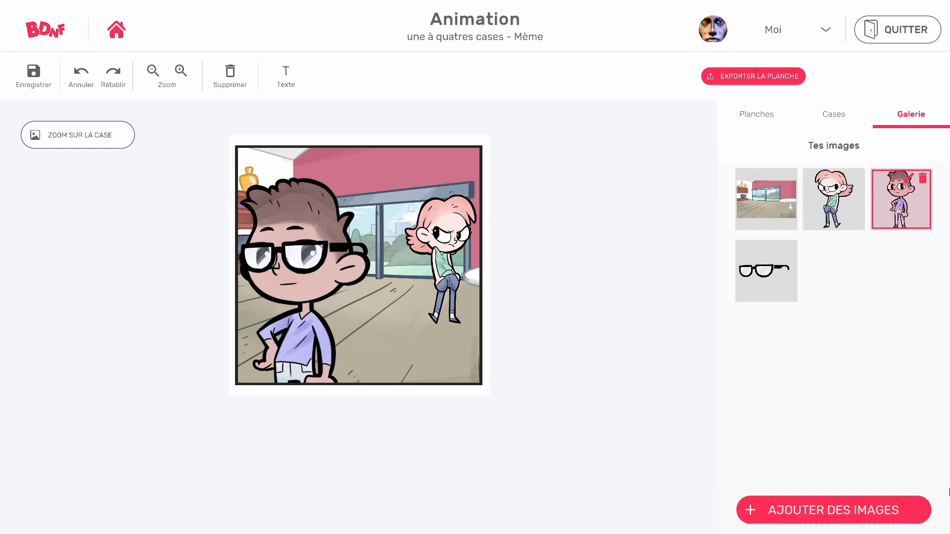
Move the boy and the girl out of the panel, leaving only the glasses and the living room background.
left_click(363, 270)
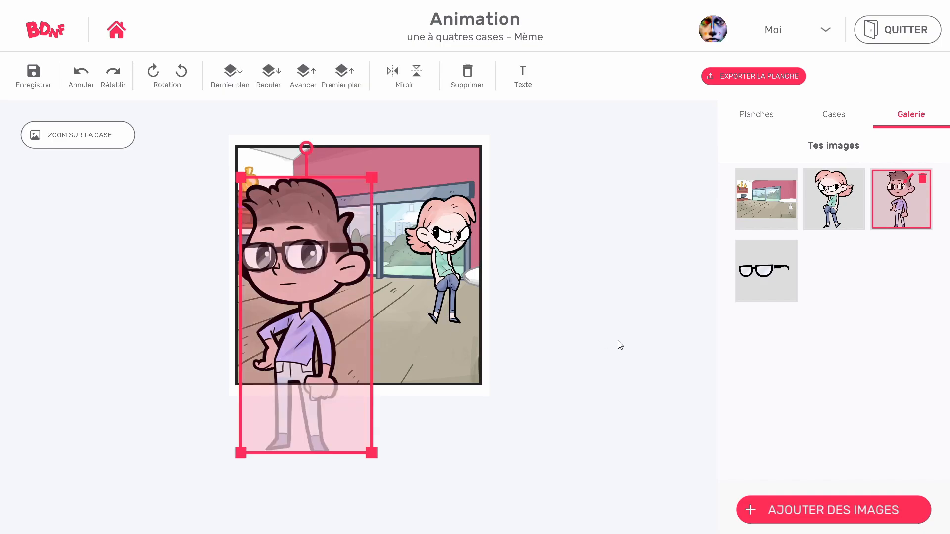
left_click_drag(287, 301, 585, 293)
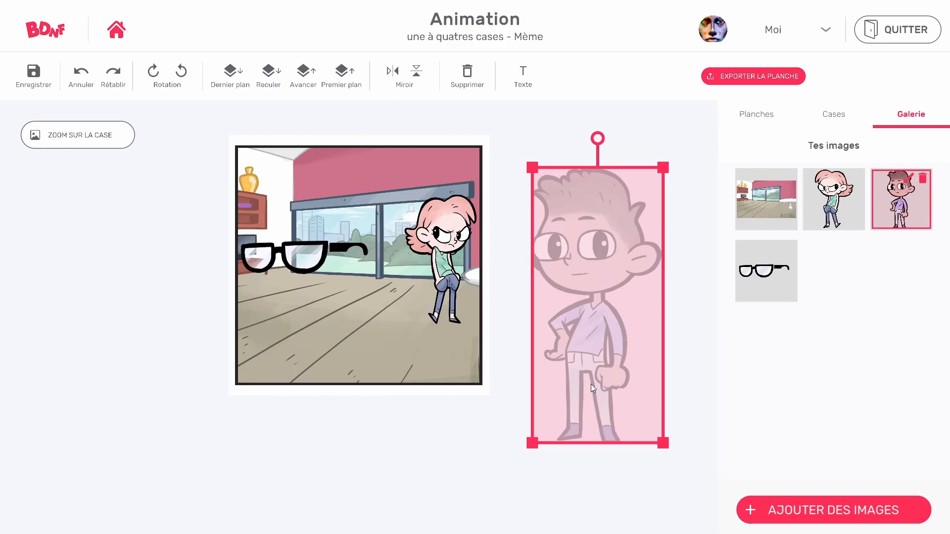
left_click(454, 244)
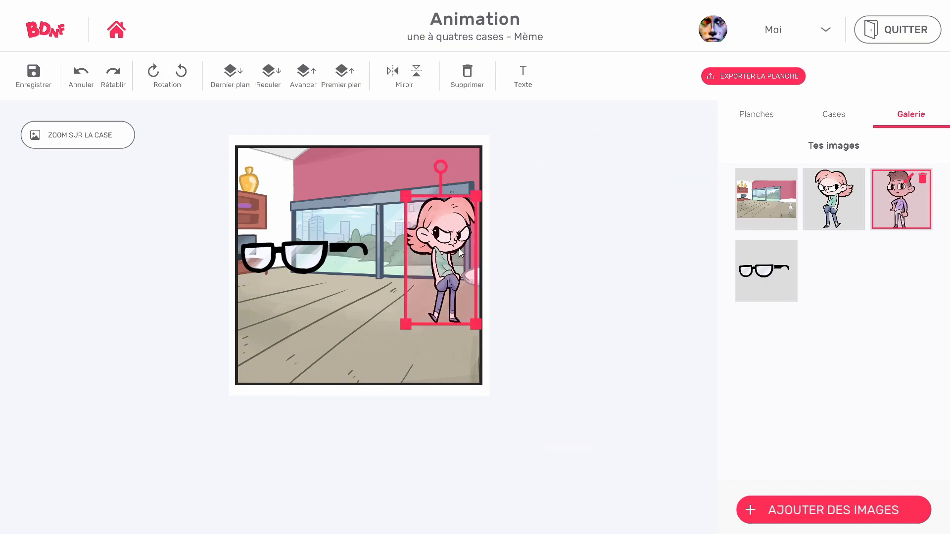
left_click_drag(451, 241, 661, 302)
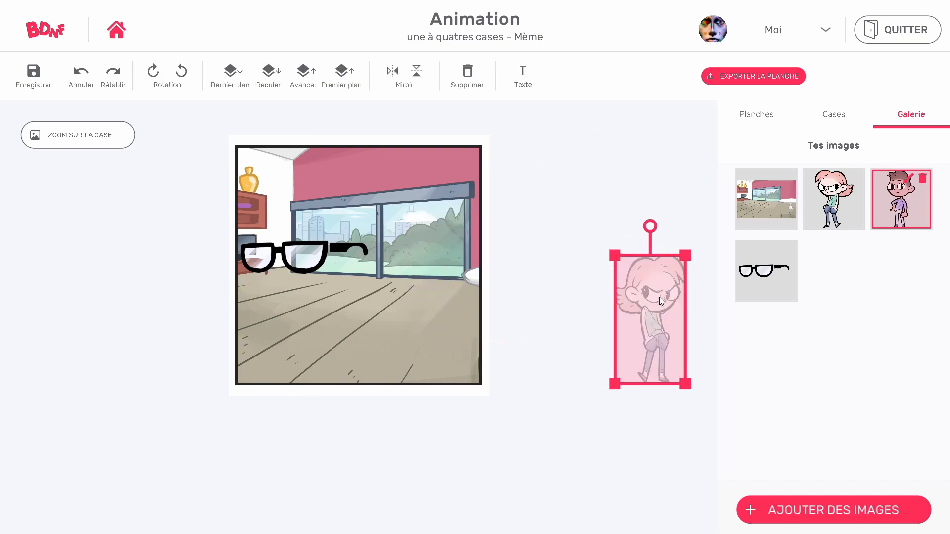
left_click(607, 209)
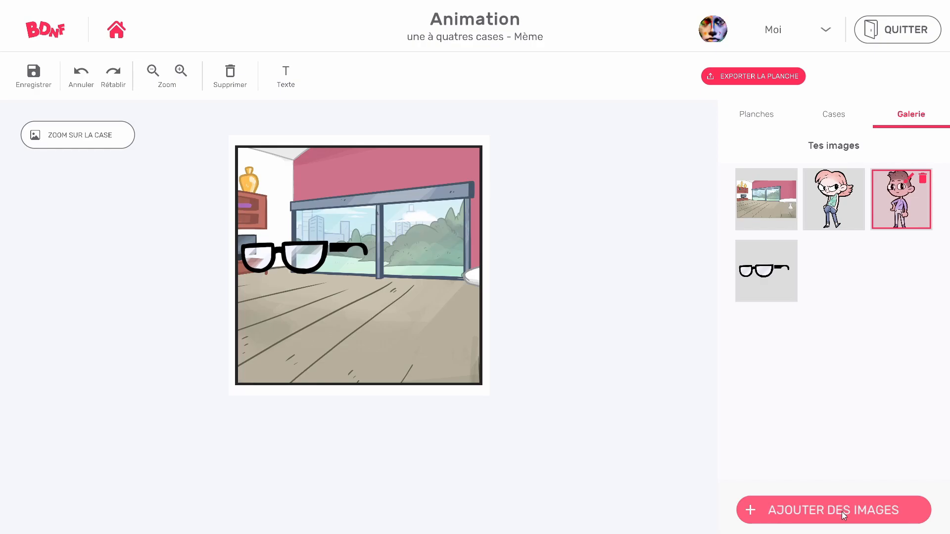
Add the images of the girl with raised fists and the frightened boy to the project's gallery.
left_click(842, 509)
scroll(384, 378, "up", 15)
left_click(624, 213)
scroll(618, 273, "down", 6)
left_click(643, 492)
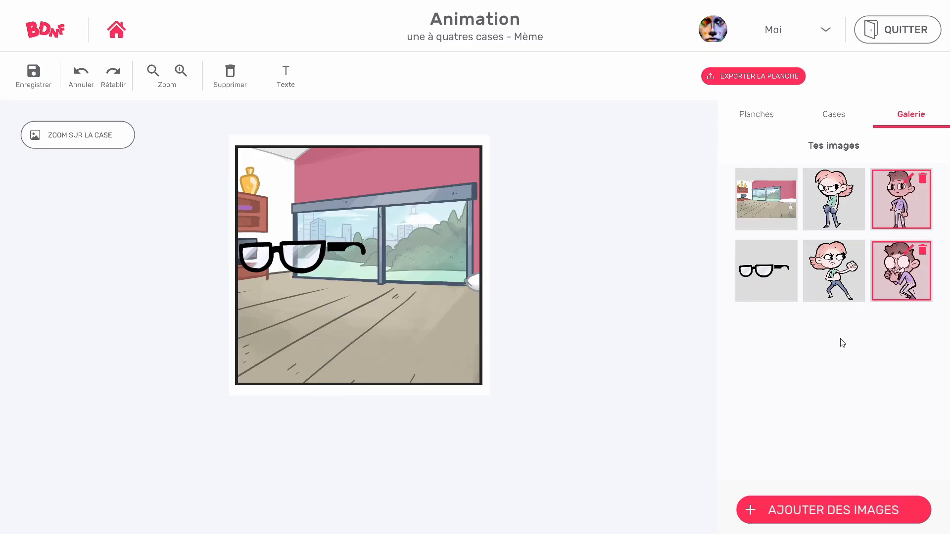
Place the girl with raised fists on the right side of the panel and shrink her to about three quarters of her size.
left_click_drag(838, 277, 386, 305)
left_click(396, 305)
left_click_drag(444, 326, 415, 305)
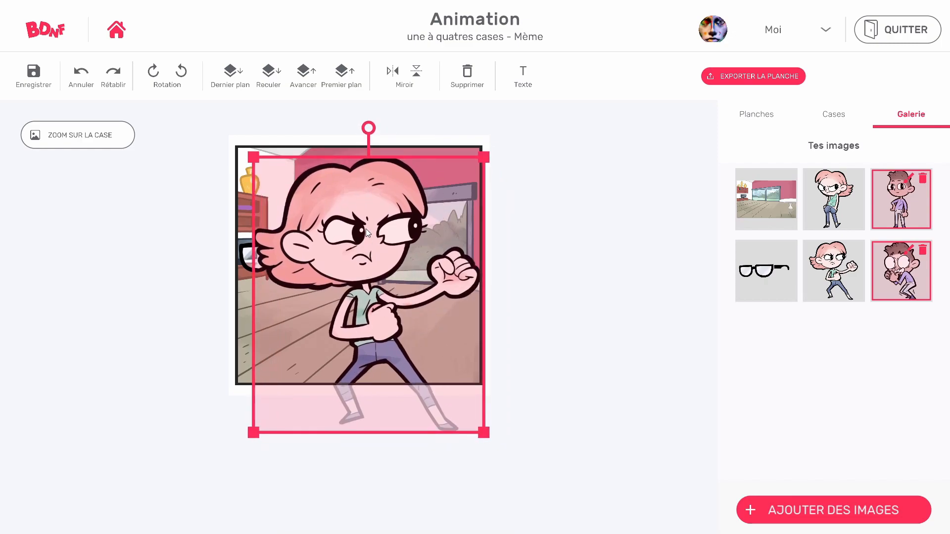
left_click_drag(254, 159, 312, 224)
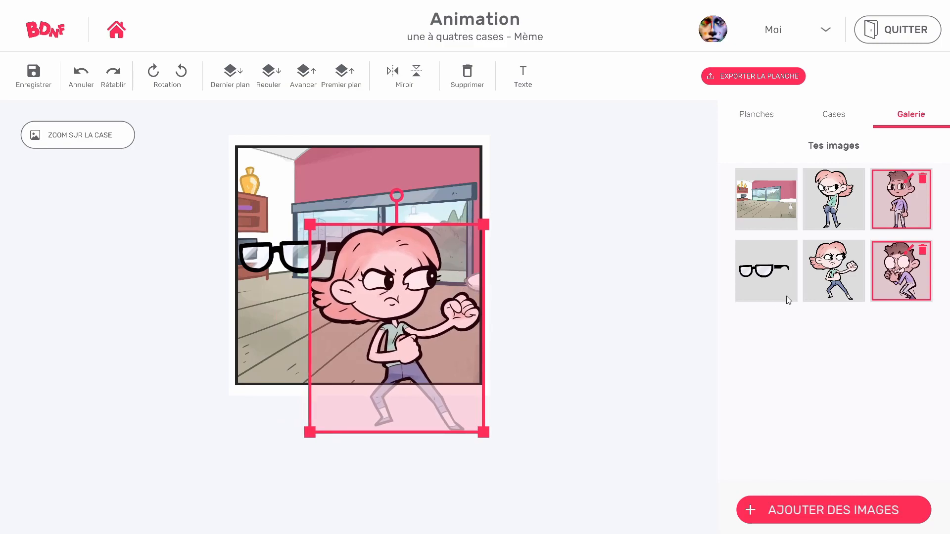
Place the frightened boy on the left side of the panel, shrink him and send him back behind the girl and the glasses.
left_click_drag(902, 272, 274, 256)
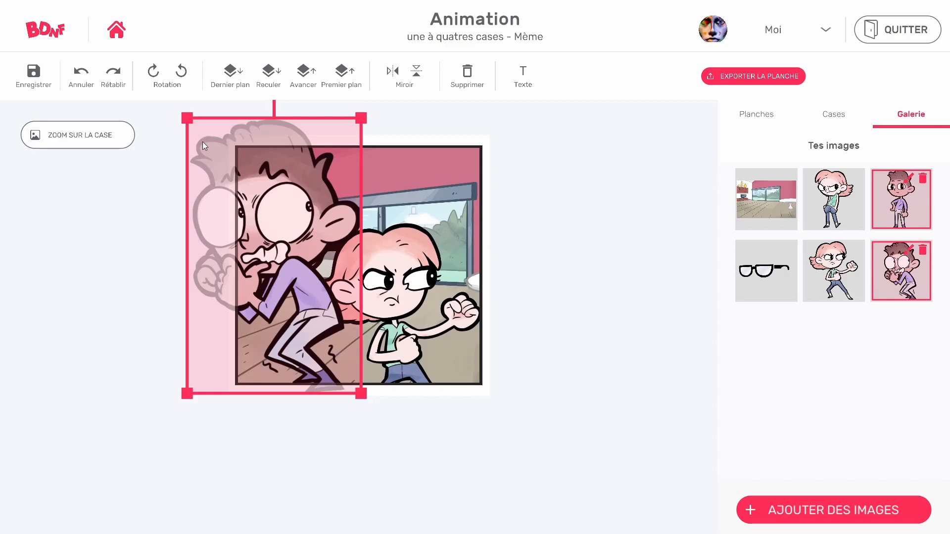
left_click_drag(188, 121, 249, 214)
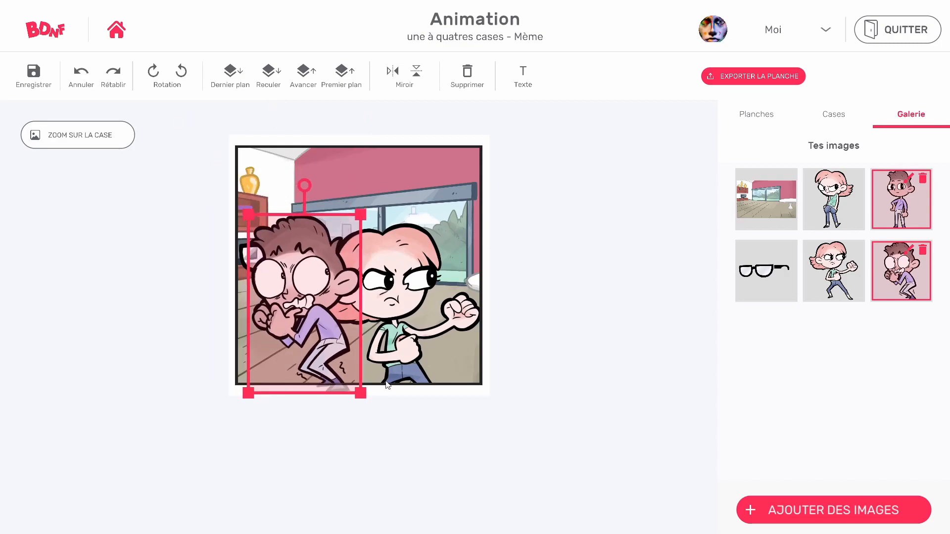
left_click(270, 80)
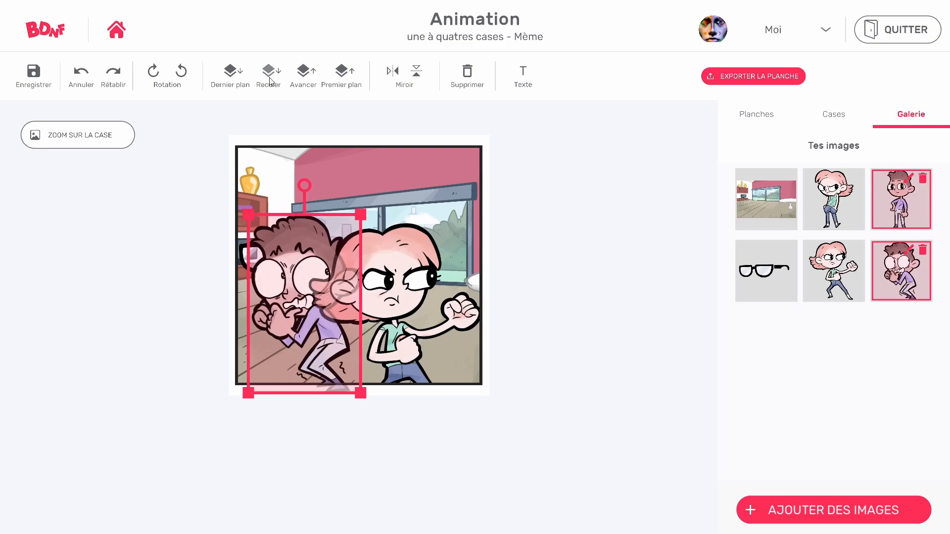
left_click(270, 80)
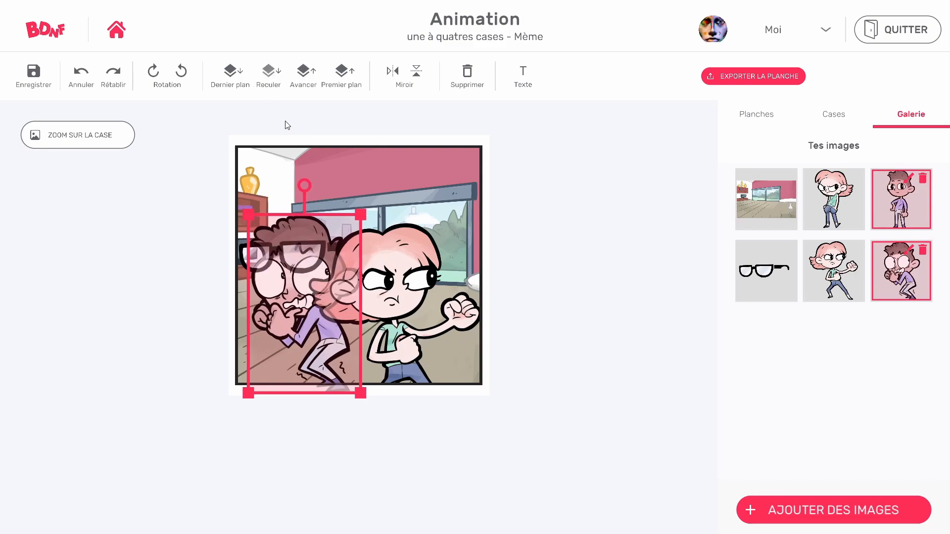
Shrink the frightened boy to about 60% of the panel's height and shift him up against the panel's left edge.
left_click_drag(315, 317, 298, 279)
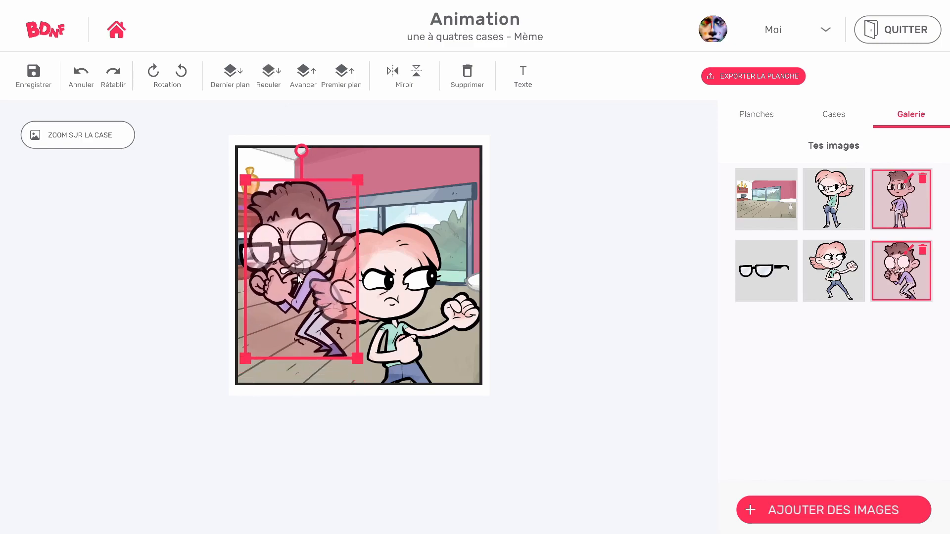
left_click_drag(243, 185, 268, 235)
left_click_drag(288, 290, 266, 263)
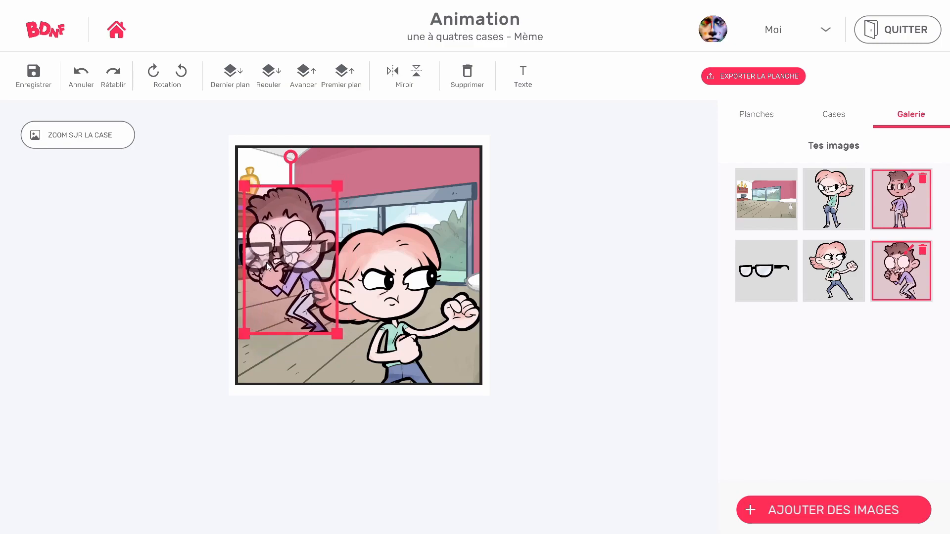
Shrink the glasses, tilt them clockwise and place them in the air above the frightened boy's head.
left_click(317, 253)
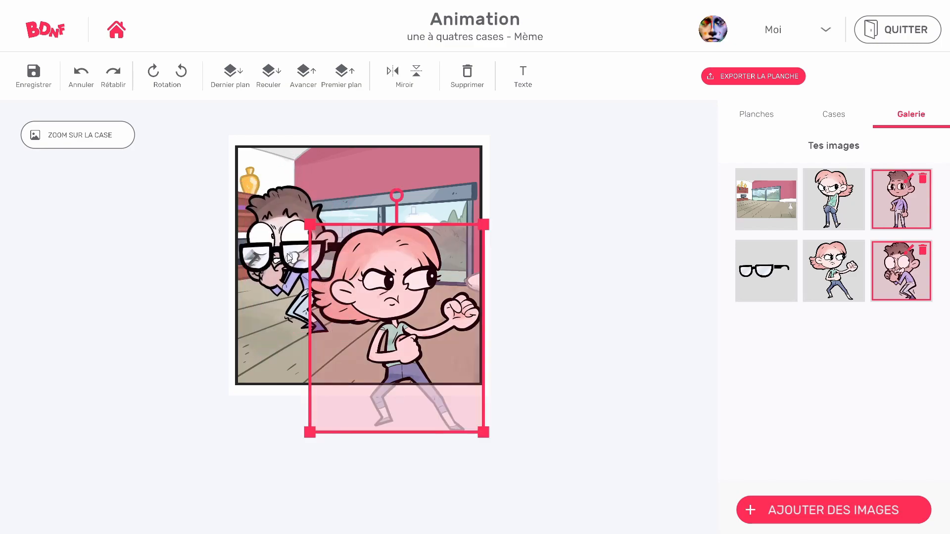
left_click(291, 256)
left_click(293, 245)
left_click(291, 254)
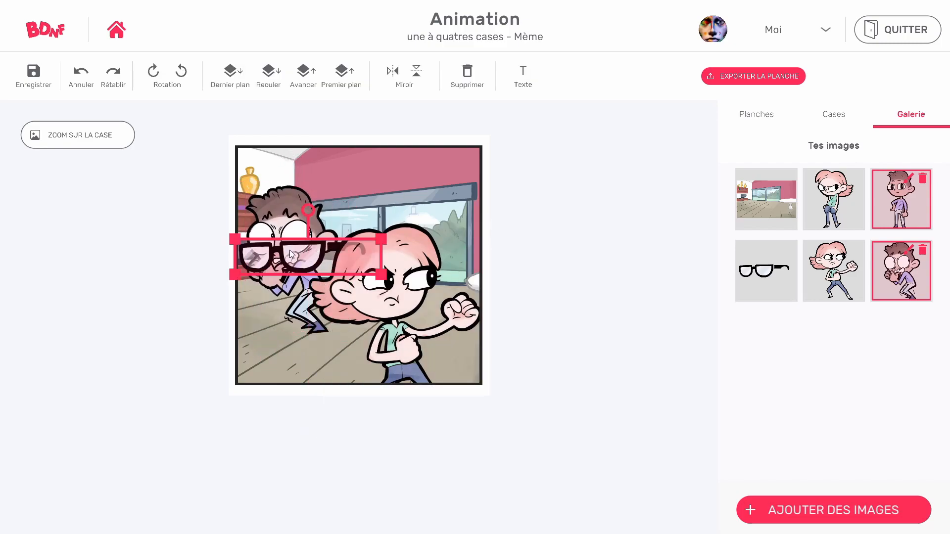
left_click_drag(237, 242, 357, 148)
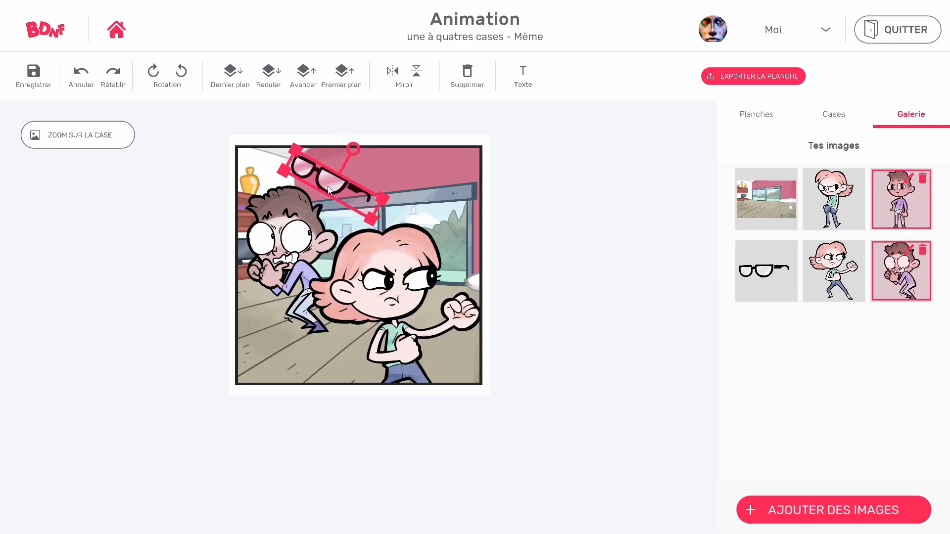
Export the second scene without a filter as a PNG image, choosing the BDNF folder in Documents as destination.
left_click(753, 75)
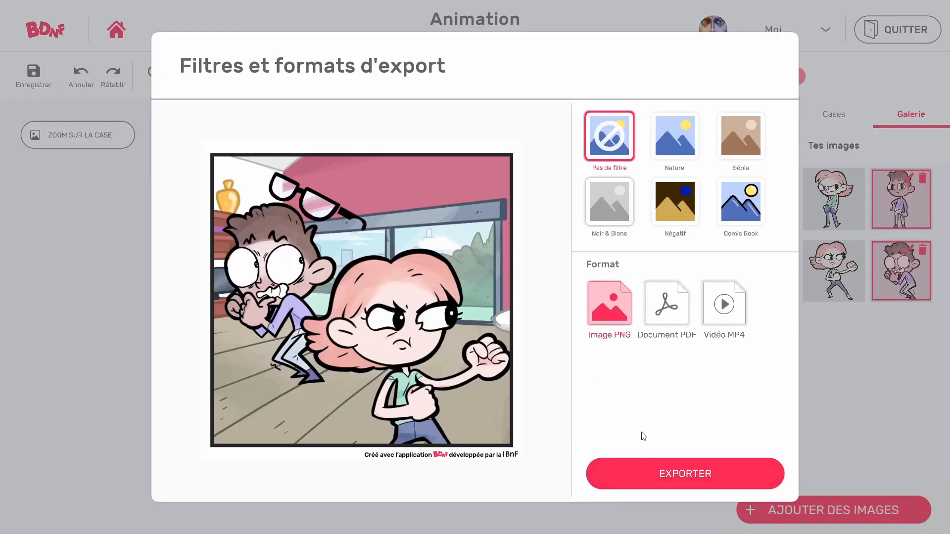
left_click(678, 475)
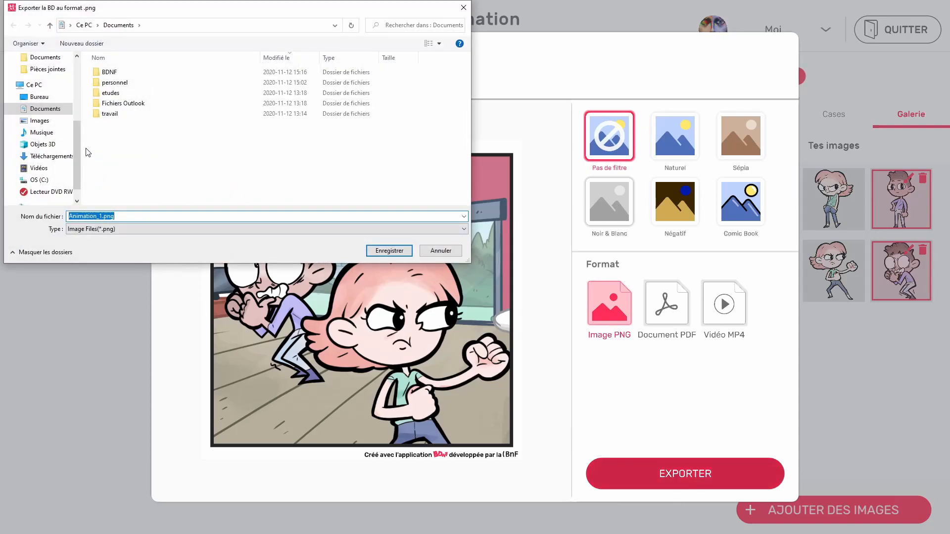
double_click(109, 72)
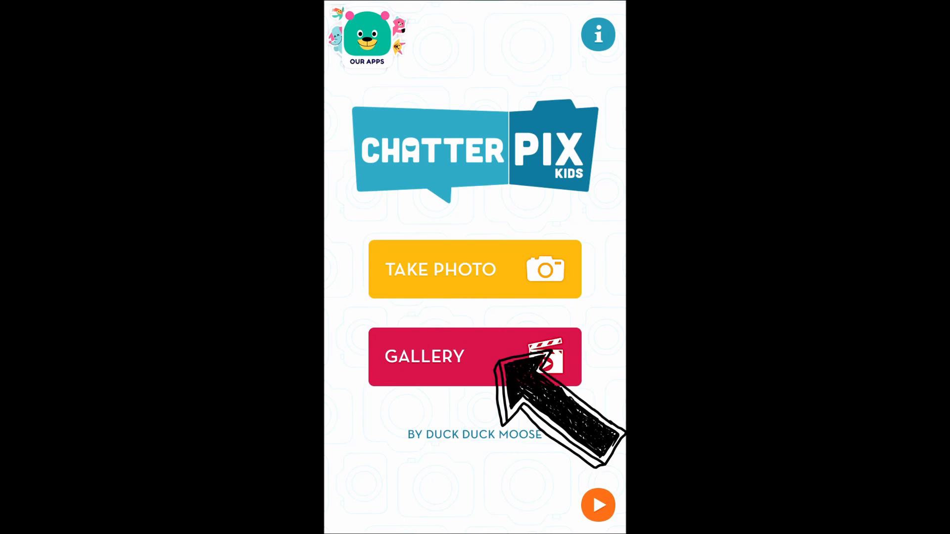
Switch to ChatterPix Kids and start a new creation with the exported picture of the boy wearing glasses.
left_click(426, 357)
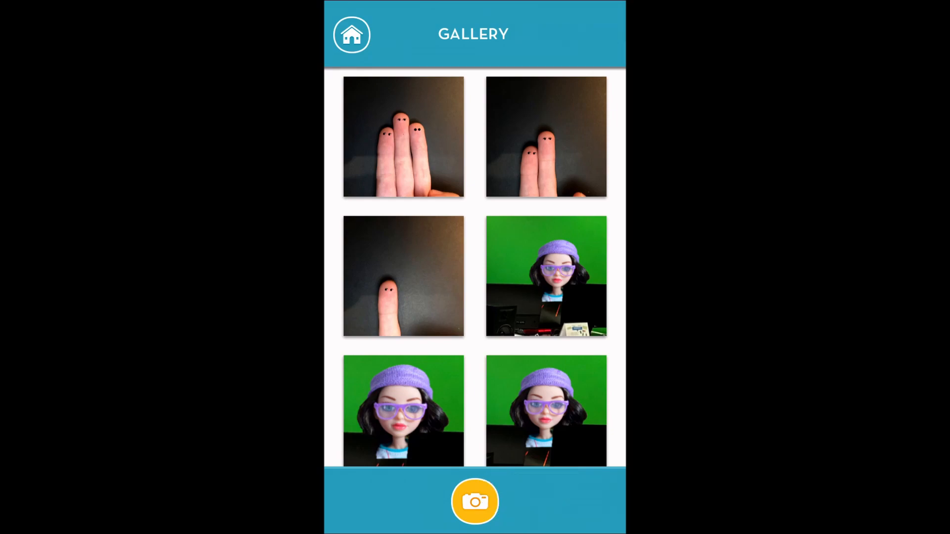
left_click(475, 502)
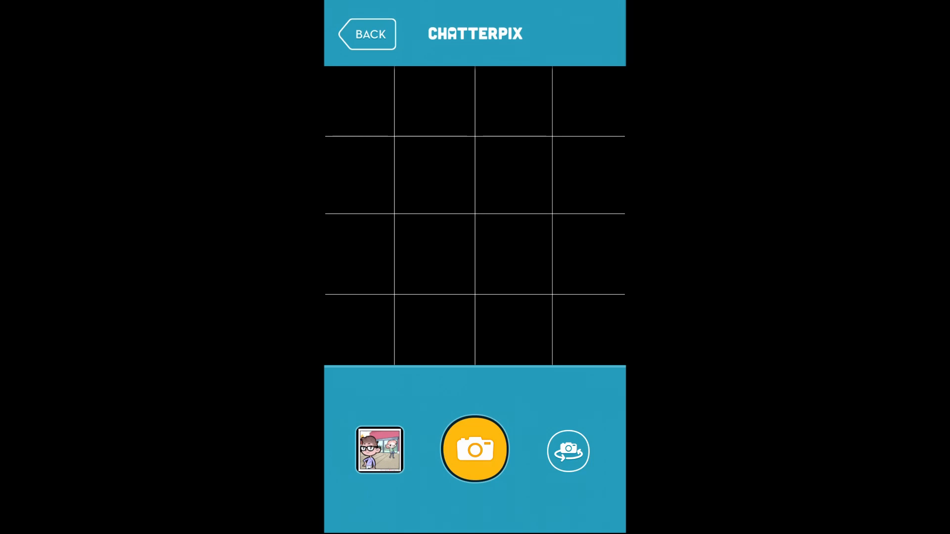
left_click(380, 449)
left_click(375, 153)
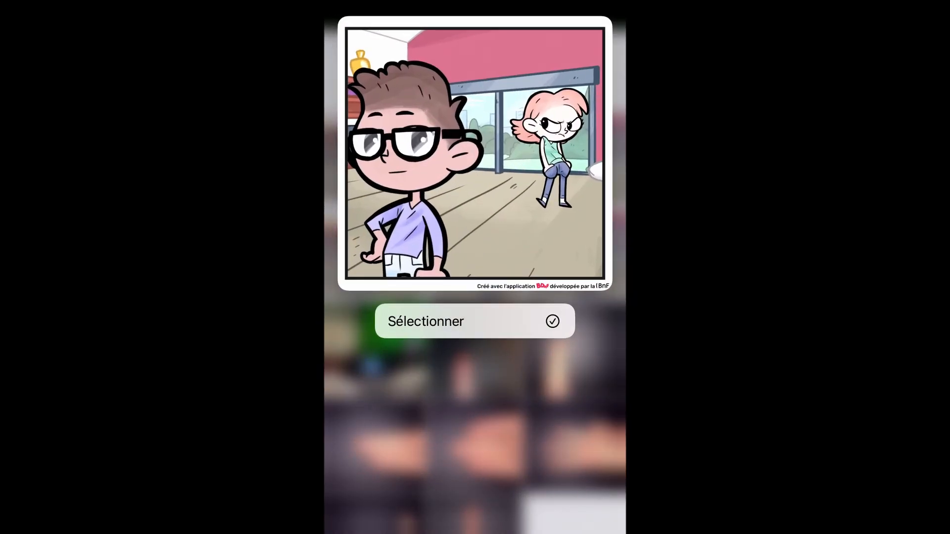
left_click(425, 321)
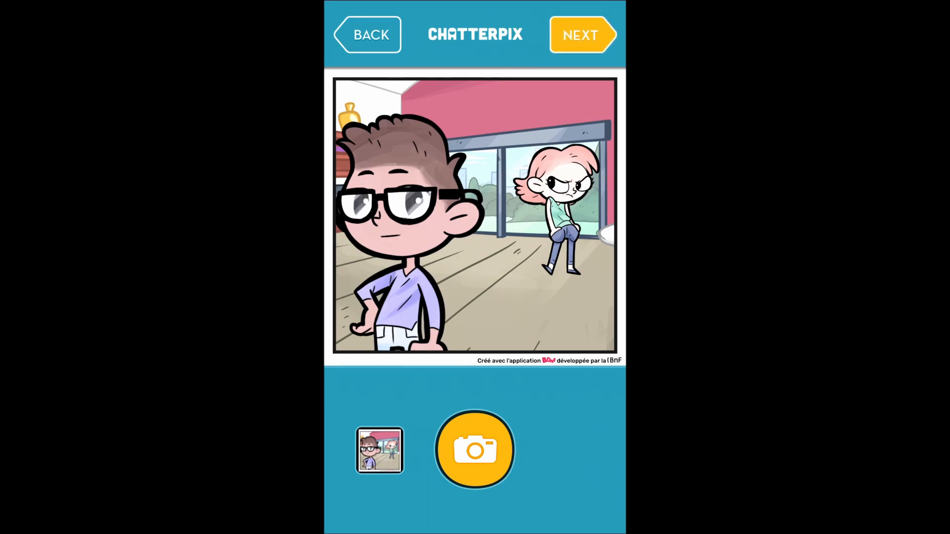
Enlarge the picture slightly so the panel's scene fills the square frame, and accept the framing.
scroll(475, 217, "up", 5)
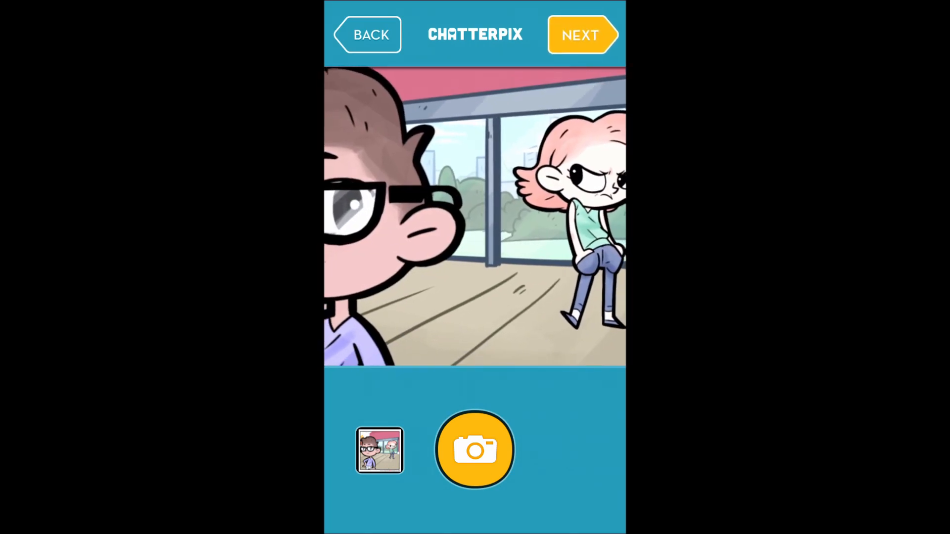
scroll(475, 217, "down", 3)
scroll(475, 217, "down", 3)
scroll(475, 217, "up", 2)
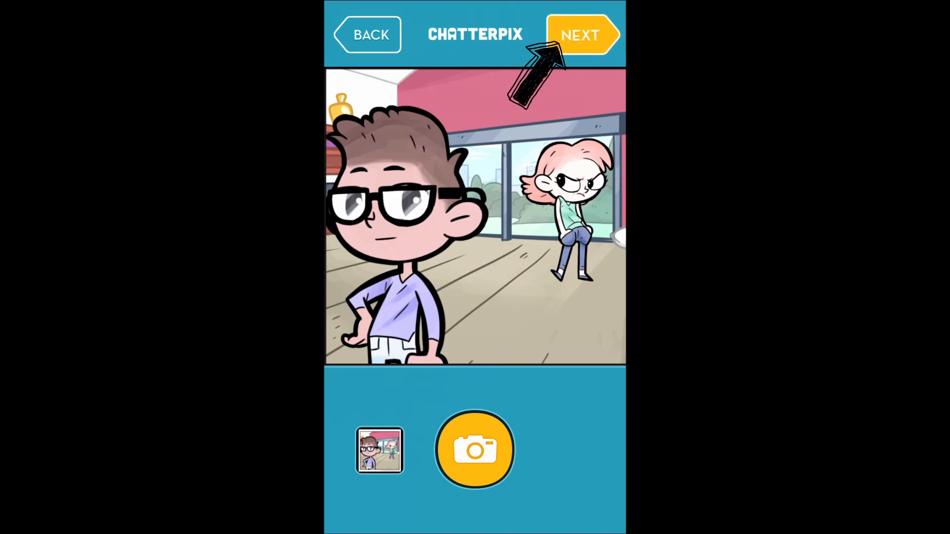
left_click(581, 34)
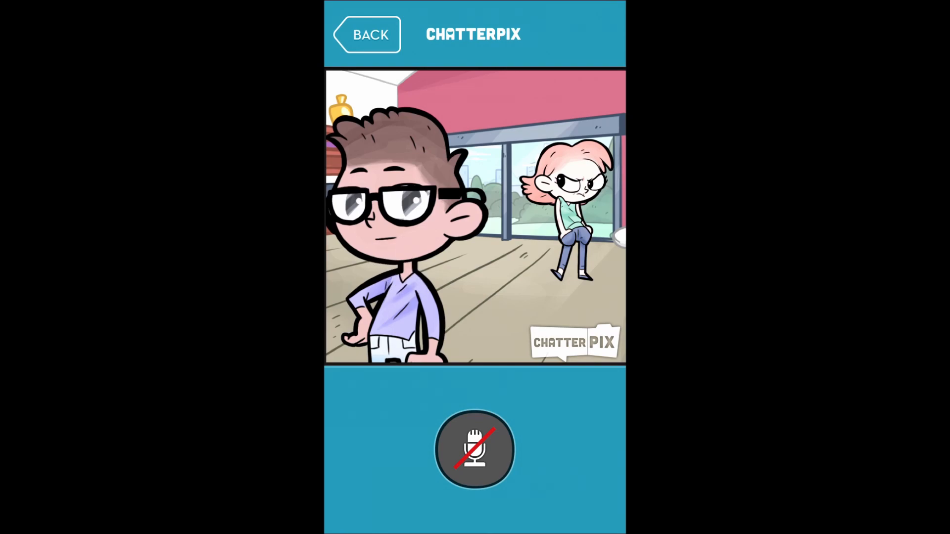
Draw a mouth line across the boy's lips and record a short voice clip for him.
left_click_drag(371, 247, 400, 239)
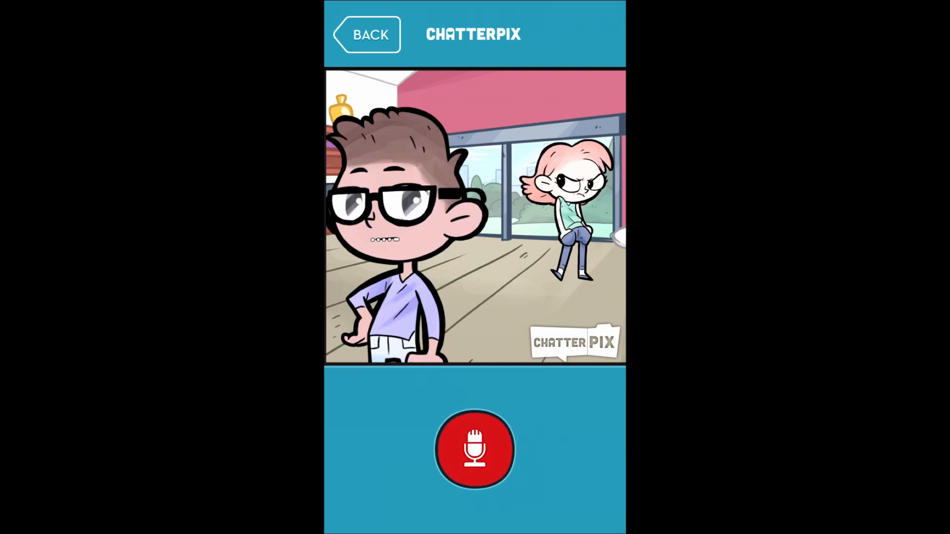
left_click(474, 450)
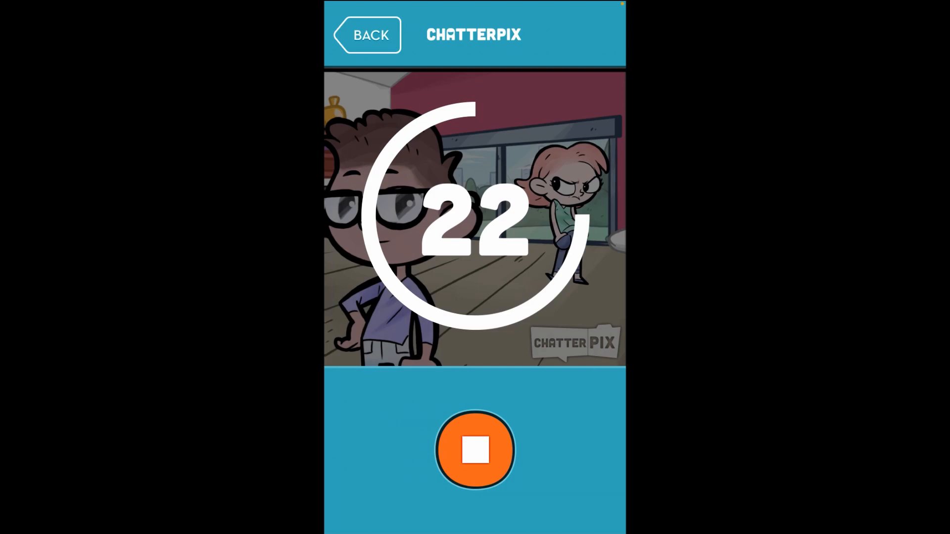
left_click(475, 451)
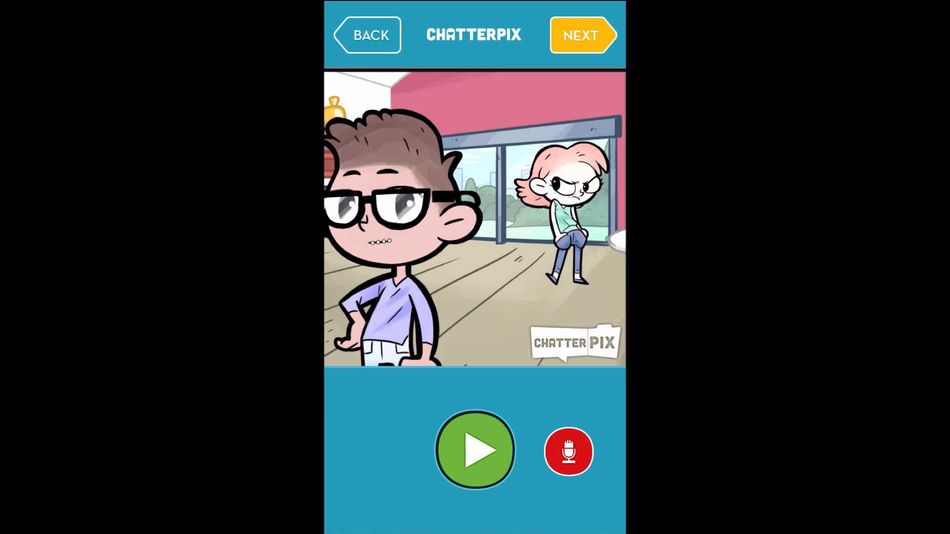
Play back the talking boy and finish the animation without adding a filter, sticker, frame or text.
left_click(475, 449)
left_click(582, 35)
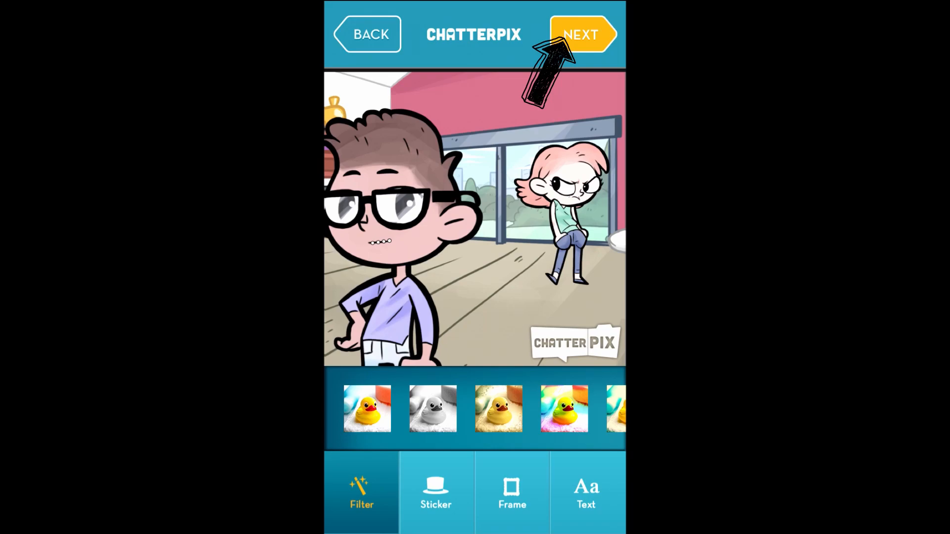
left_click(582, 35)
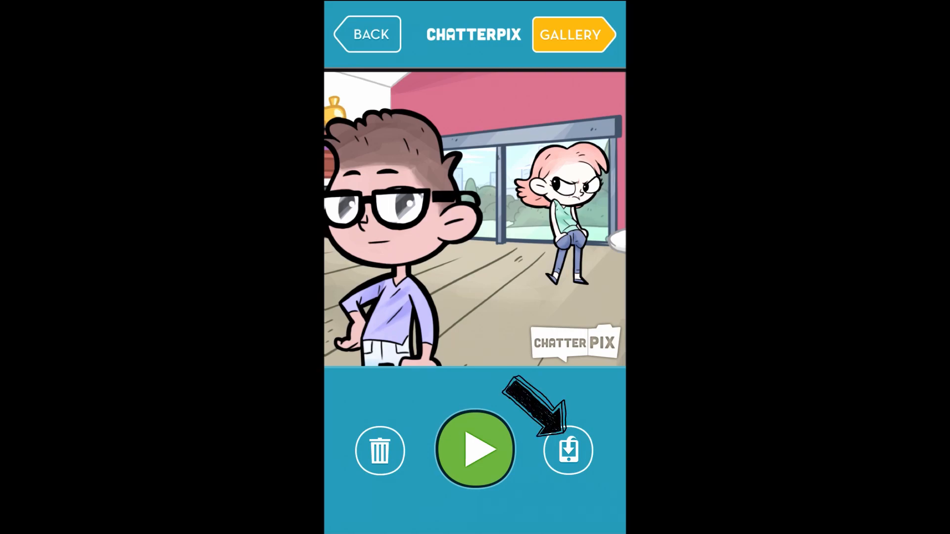
Save the boy's talking animation to the device and start a new creation with the same exported picture of the boy wearing glasses.
left_click(569, 451)
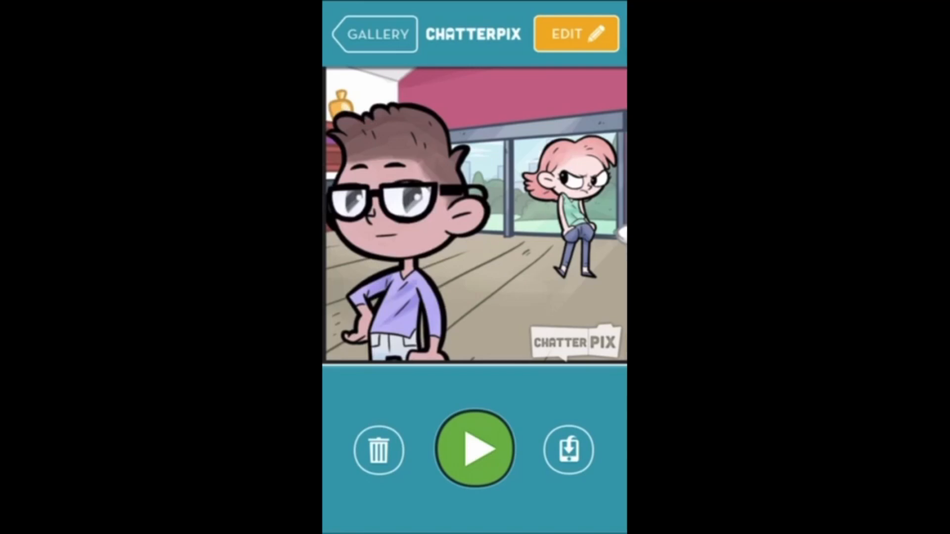
left_click(376, 34)
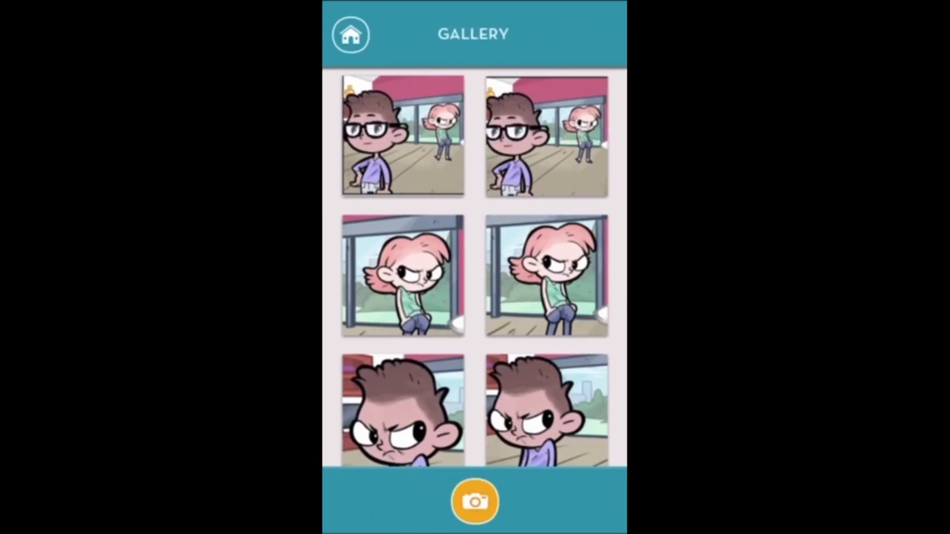
left_click(475, 501)
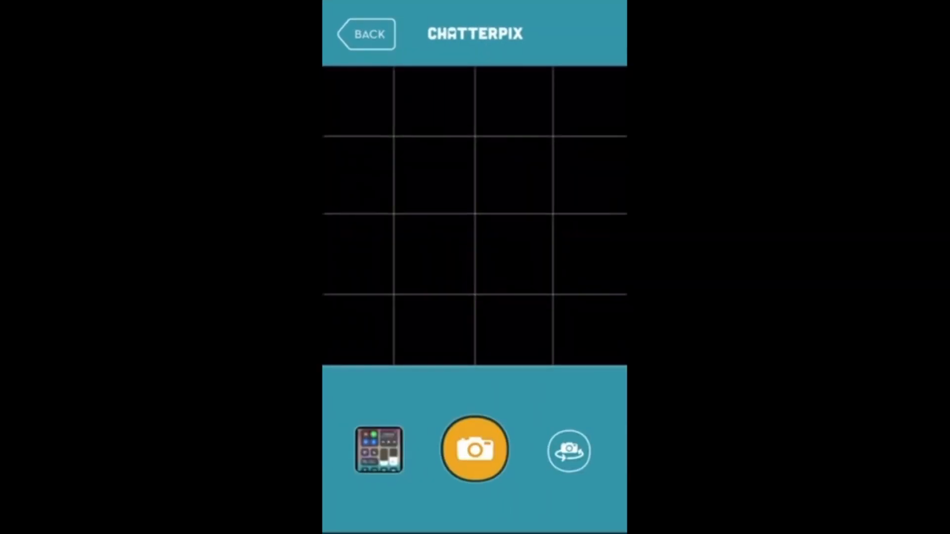
left_click(379, 449)
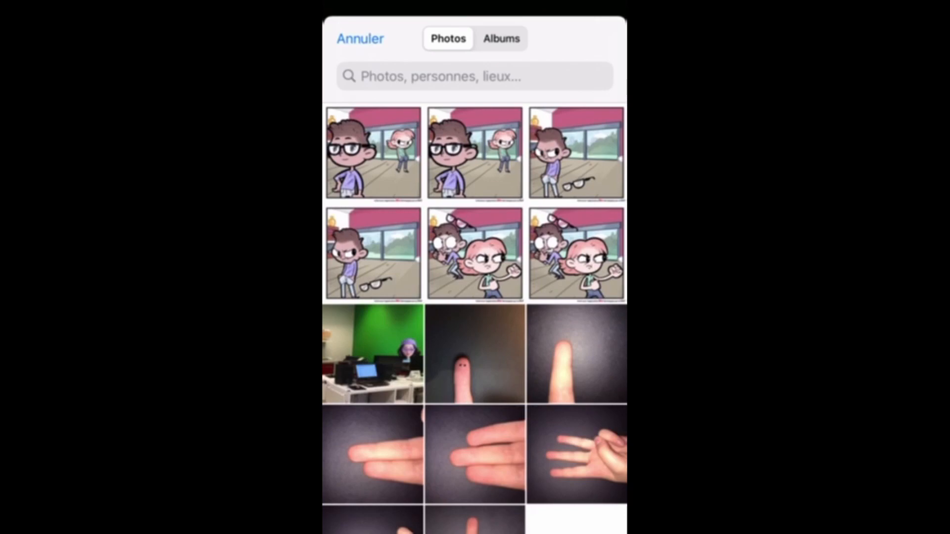
left_click(373, 153)
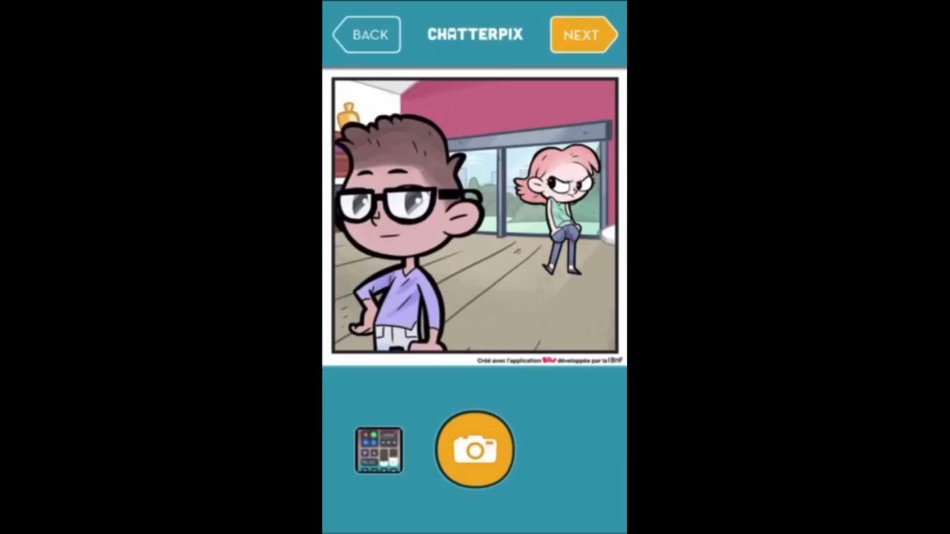
Enlarge and shift the picture so the pink-haired girl fills the square frame, and accept the framing.
scroll(475, 218, "up", 5)
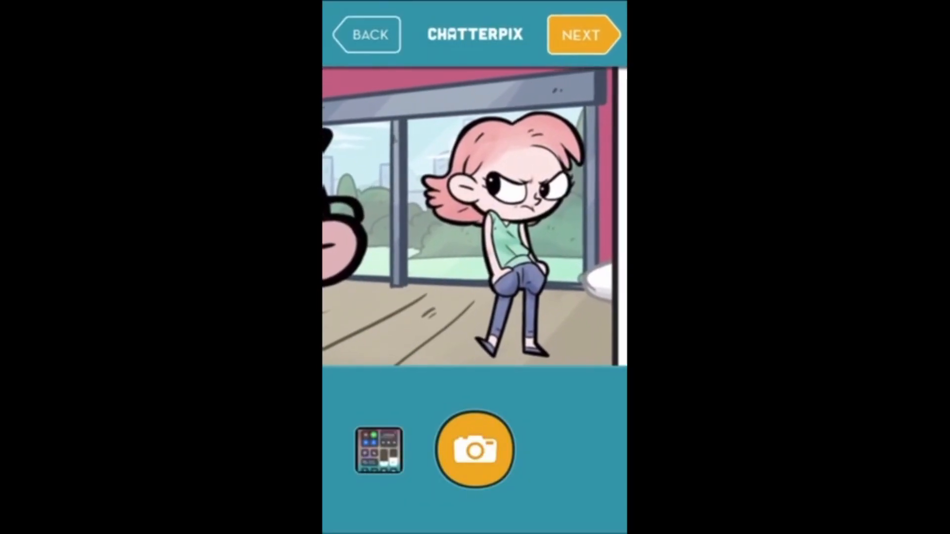
scroll(475, 217, "up", 3)
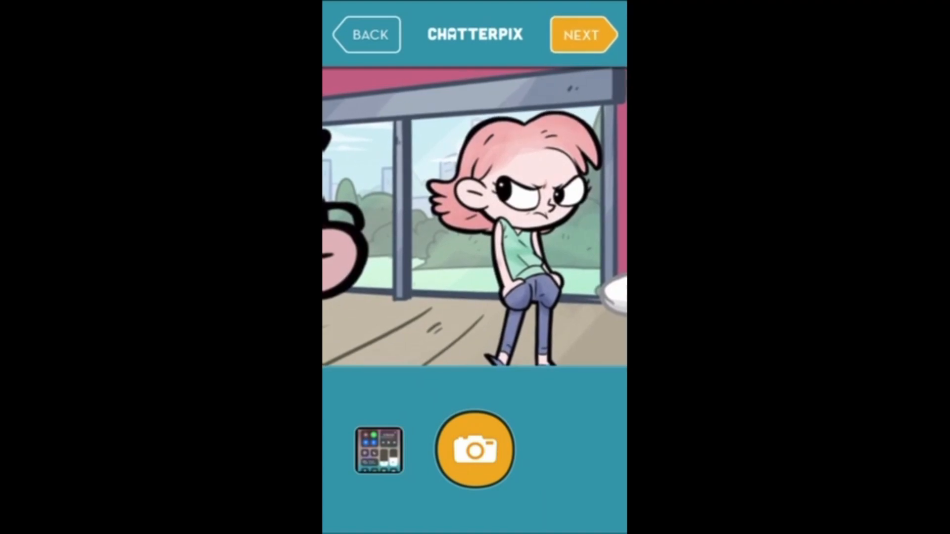
scroll(475, 218, "up", 3)
left_click(582, 34)
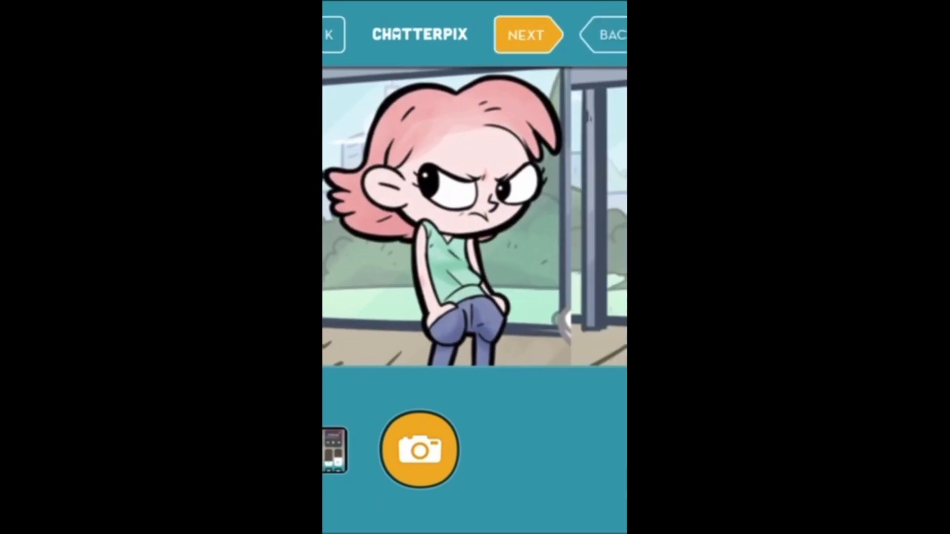
Draw a short mouth line across the girl's lips and record a voice clip for her.
left_click_drag(530, 214, 540, 217)
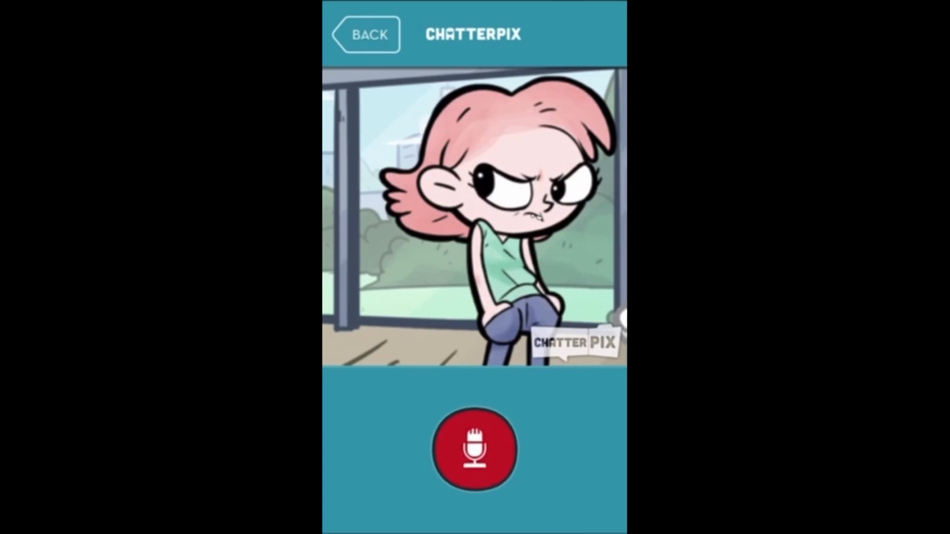
left_click(475, 449)
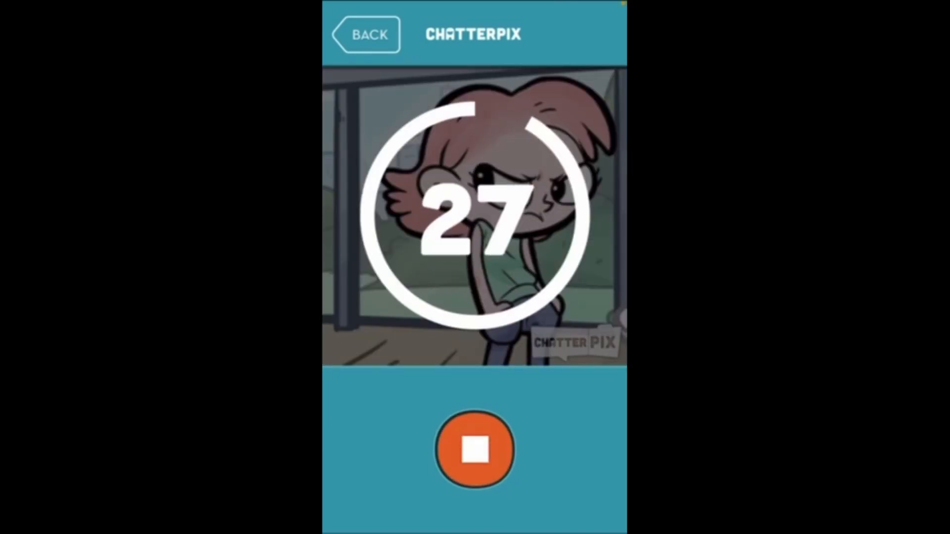
left_click(474, 449)
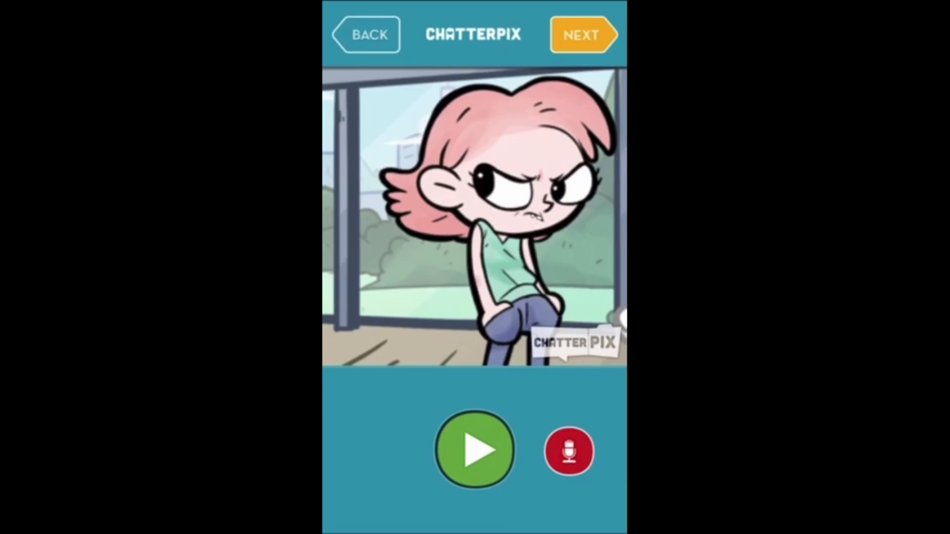
Play back and finish the girl's animation without adding a filter, sticker, frame or text, and save it to the device.
left_click(475, 449)
left_click(583, 34)
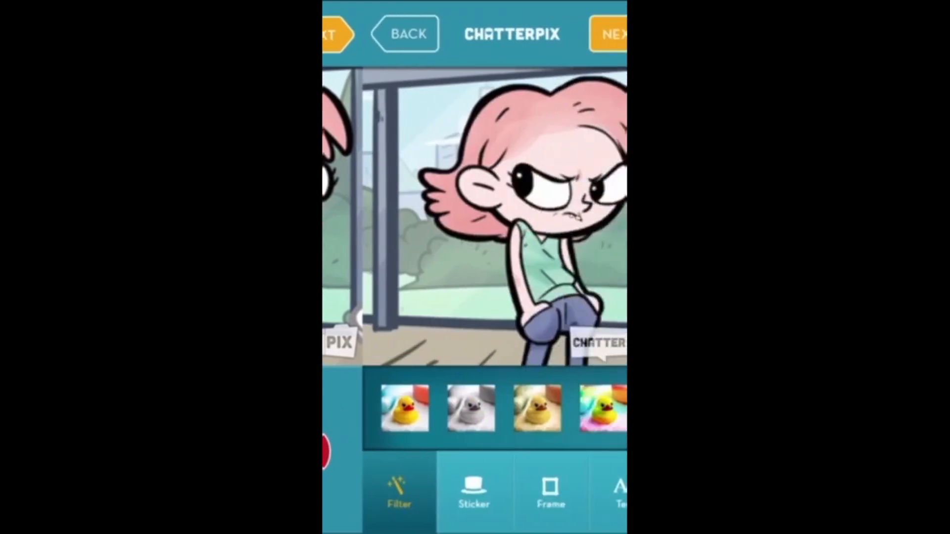
left_click(583, 35)
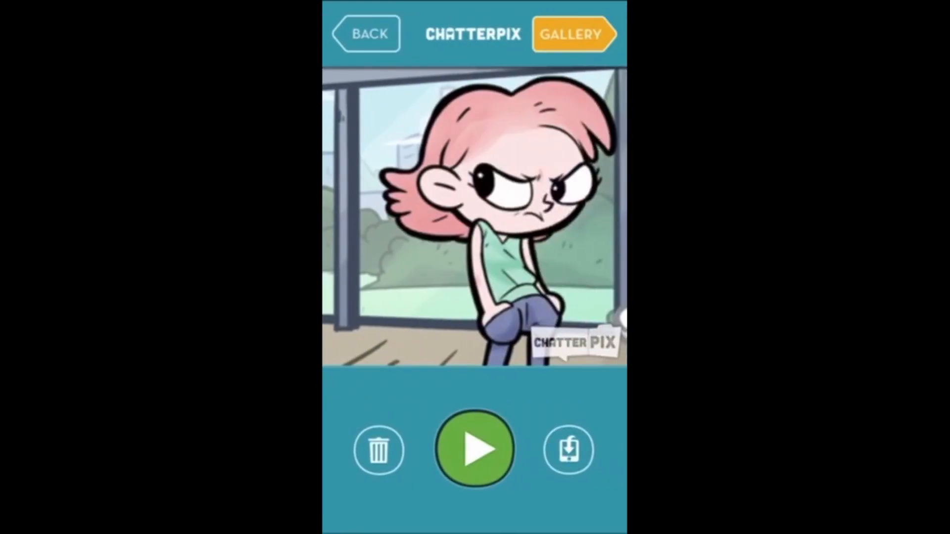
left_click(569, 450)
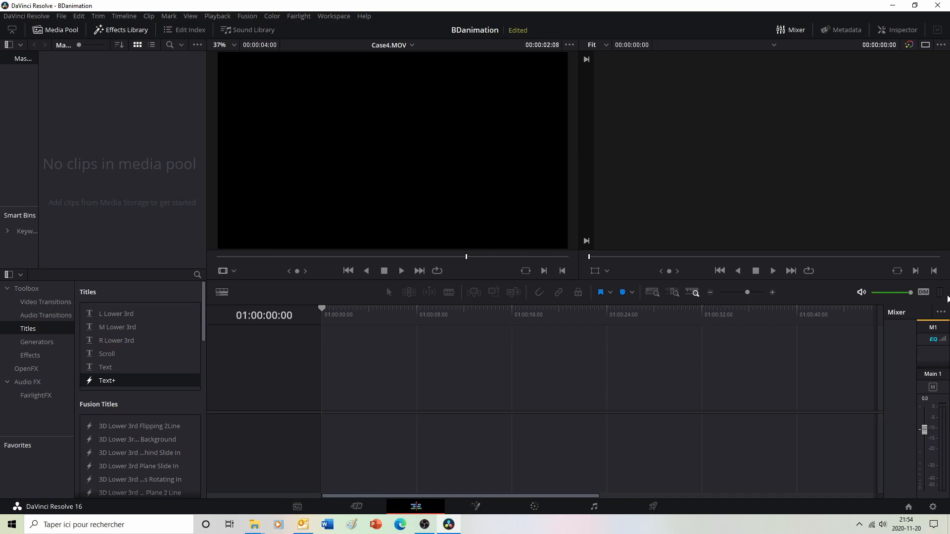
Switch to the BDanimation project in DaVinci Resolve and look through the Media, Cut, Edit, Fusion, Color, Fairlight and Deliver pages.
left_click(300, 506)
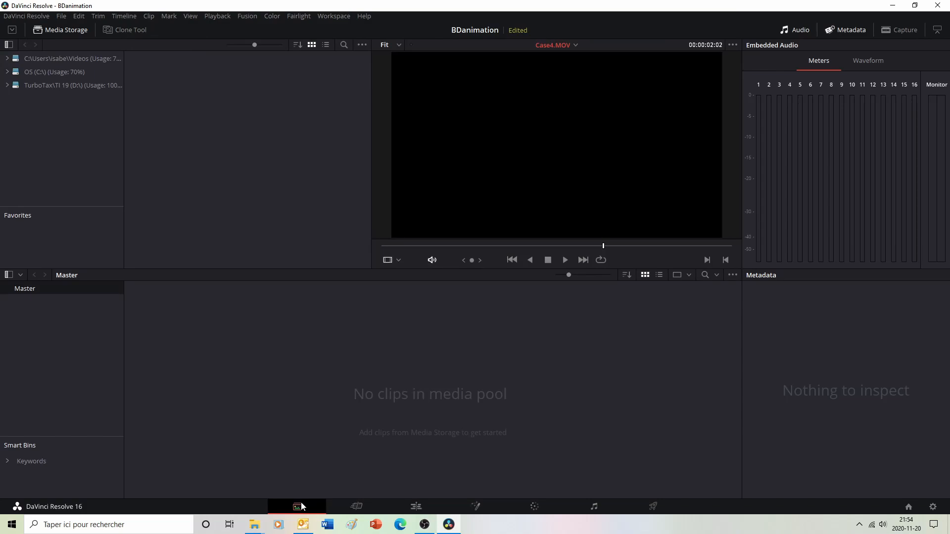
left_click(355, 512)
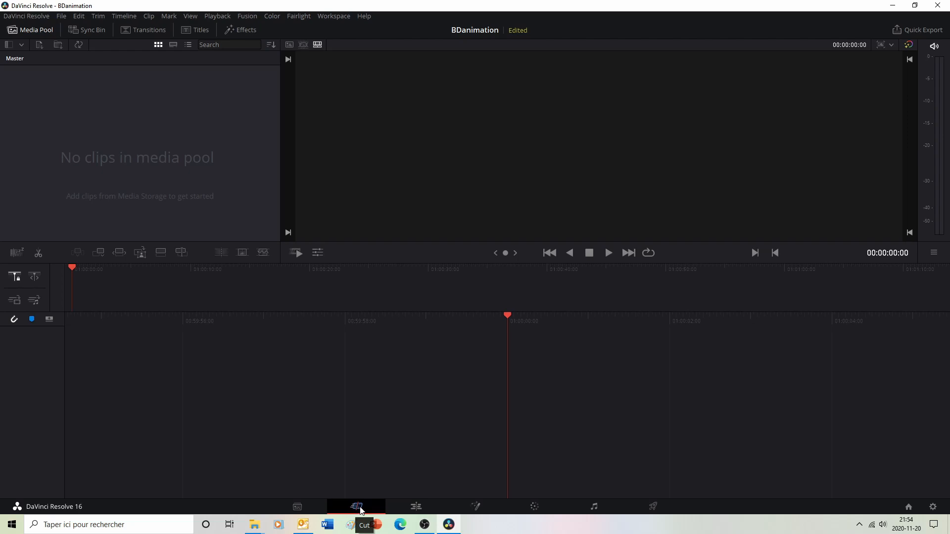
left_click(416, 508)
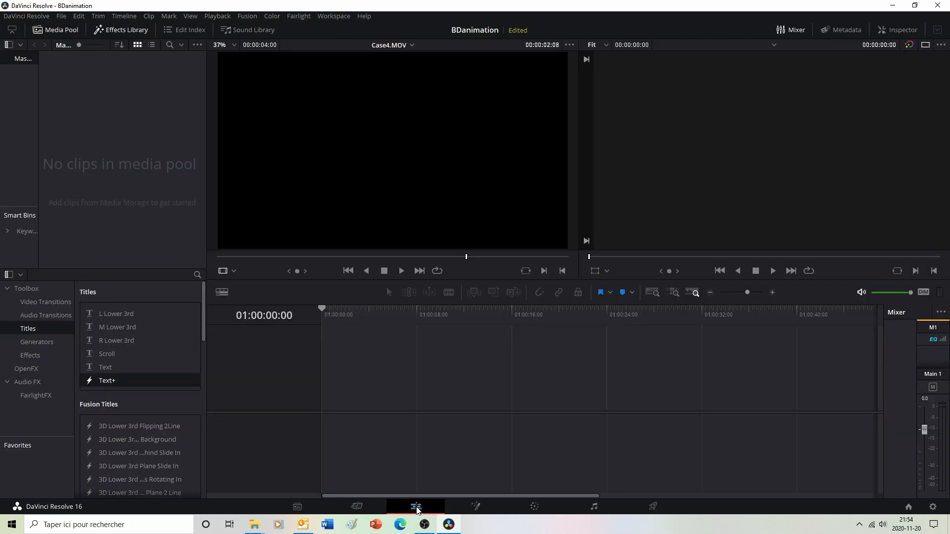
left_click(476, 507)
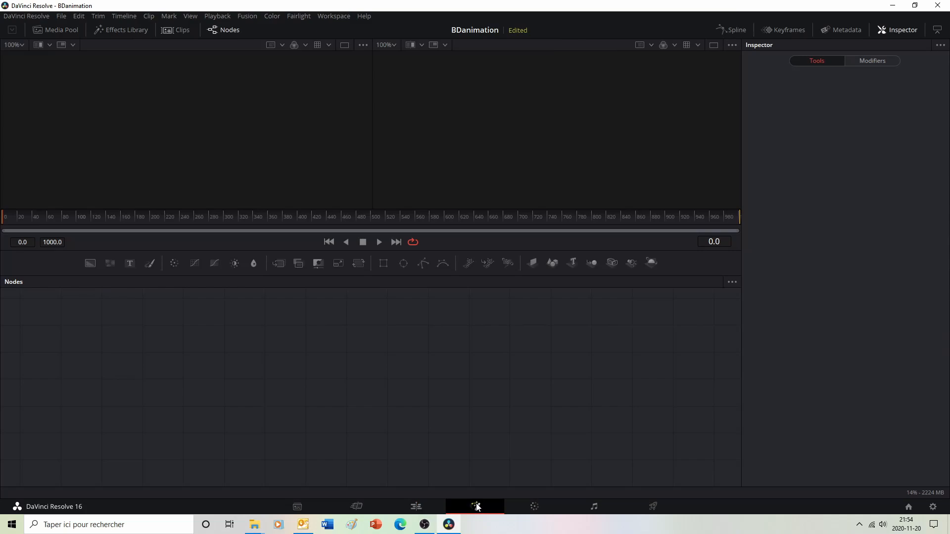
left_click(535, 508)
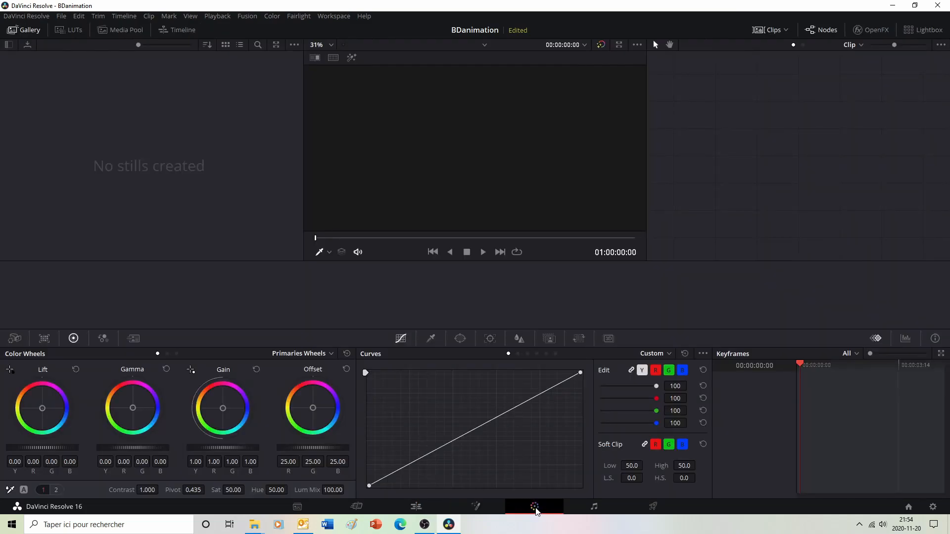
left_click(599, 509)
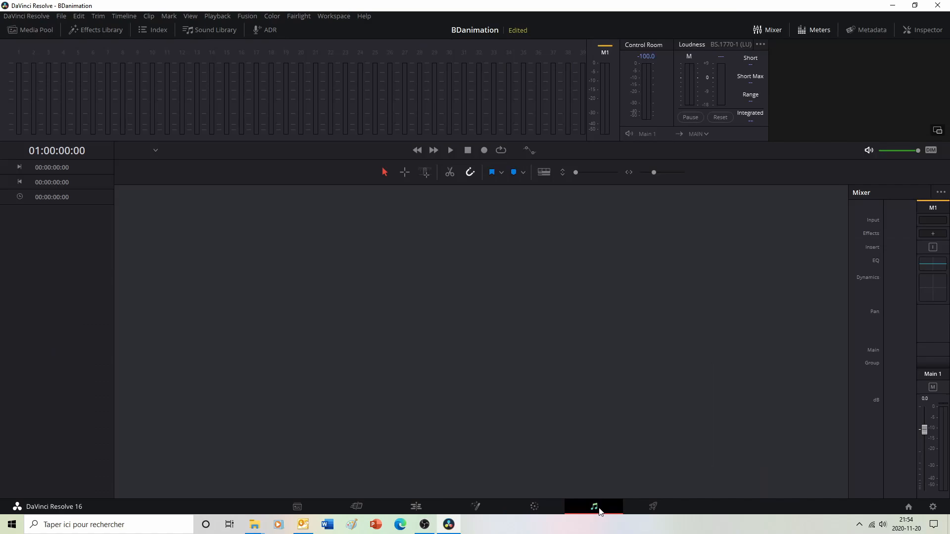
left_click(657, 506)
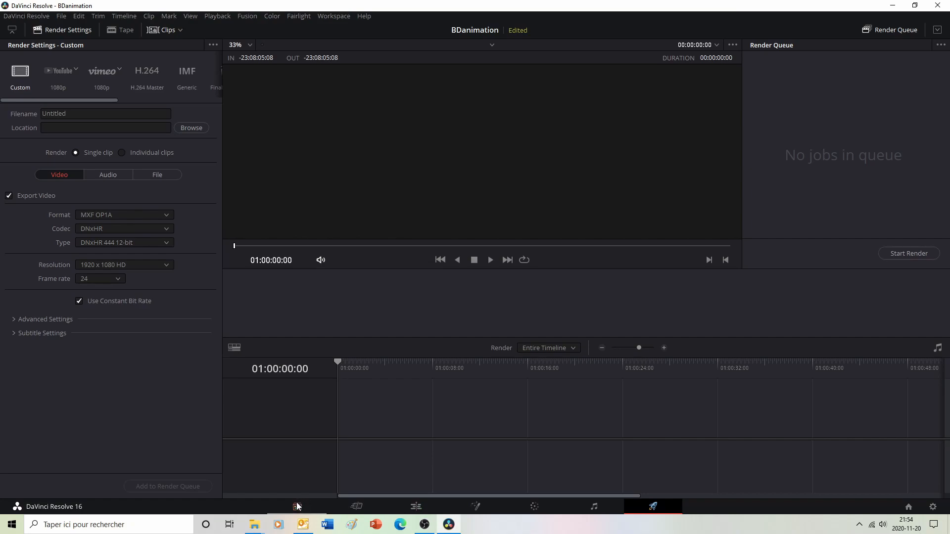
Return to the Edit page and import Case1.MOV to Case5.MOV from the Anmation BD folder into the media pool.
left_click(418, 508)
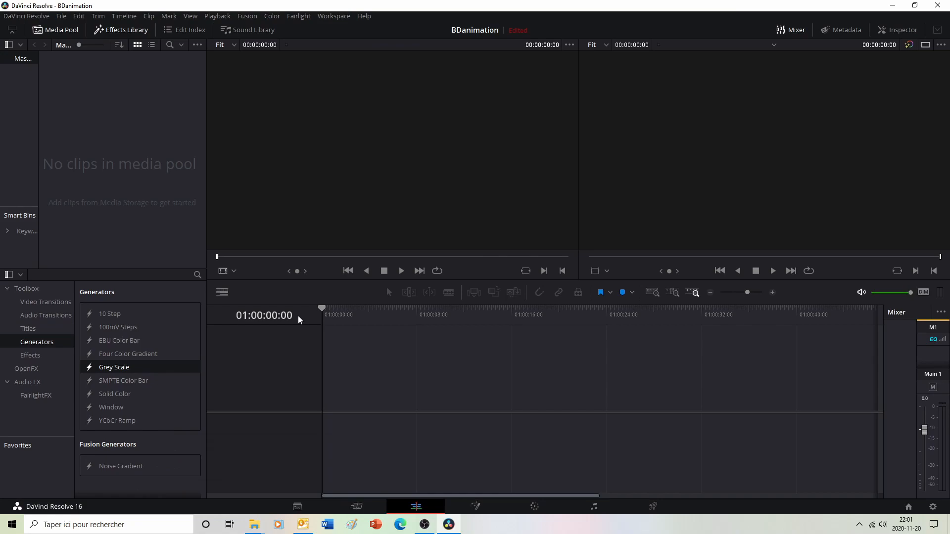
right_click(97, 113)
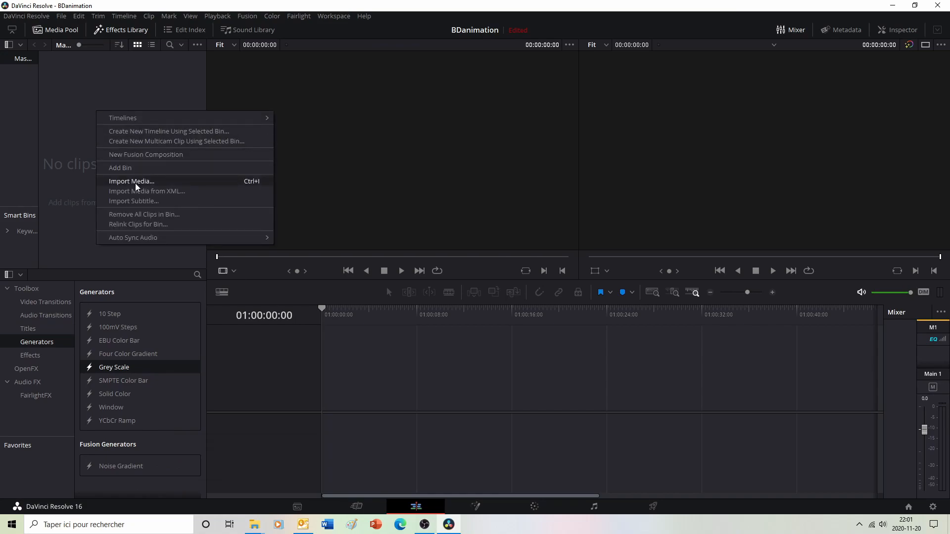
left_click(66, 158)
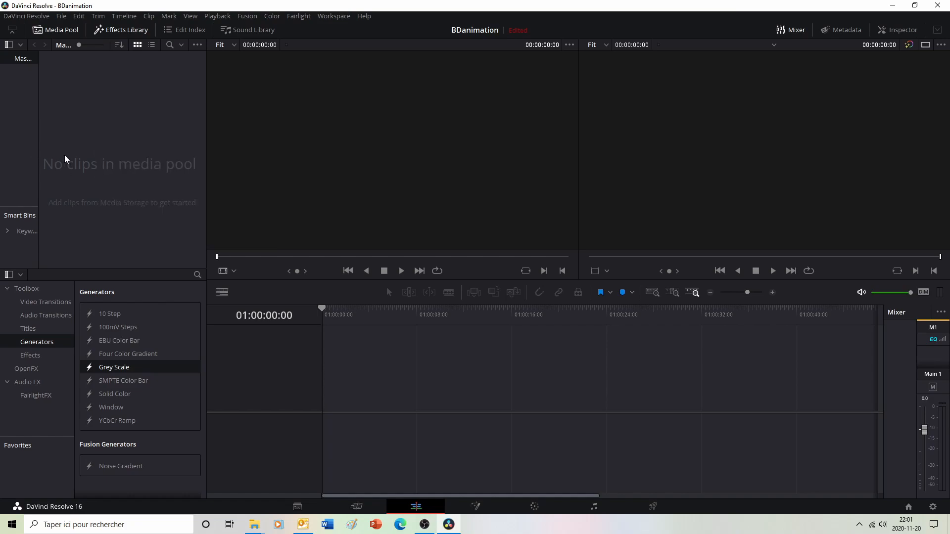
mouse_move(254, 524)
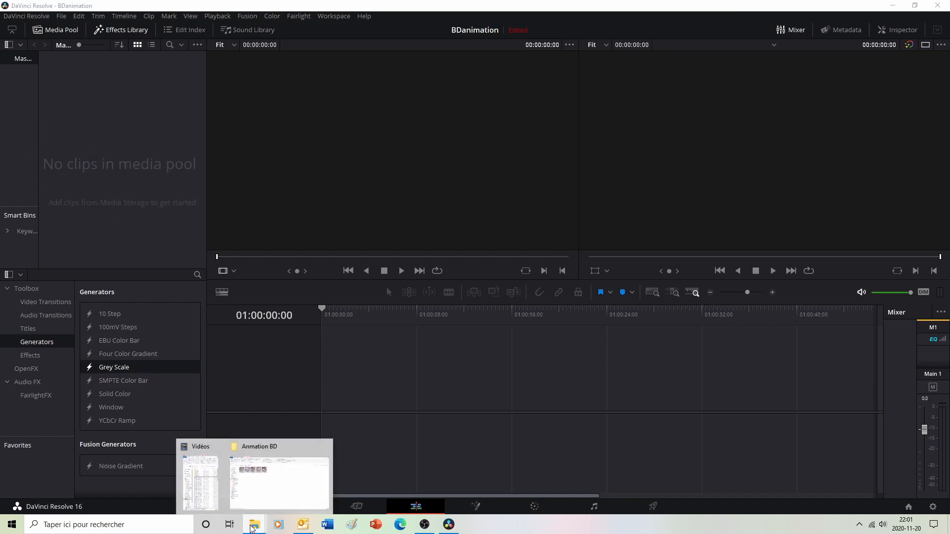
left_click(287, 491)
left_click_drag(288, 128, 418, 529)
left_click_drag(448, 525, 417, 379)
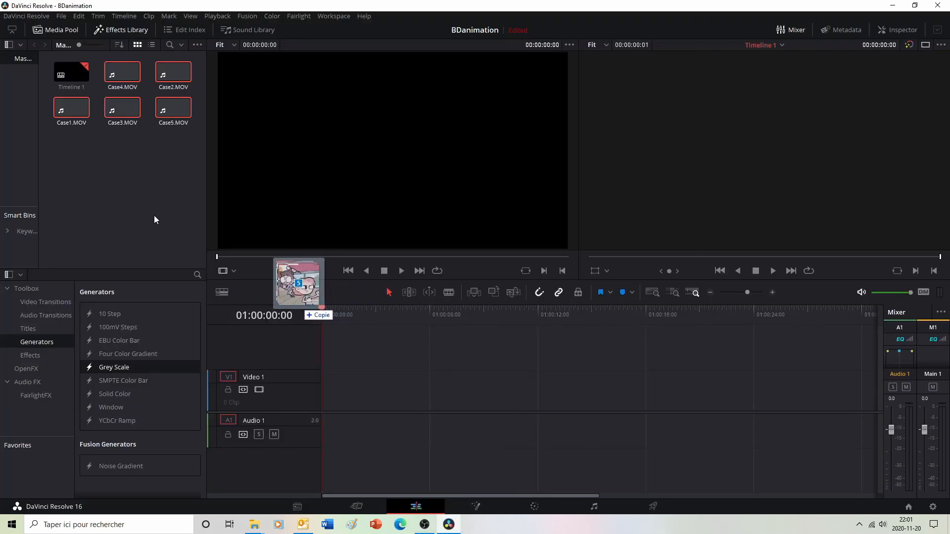
left_click_drag(123, 167, 103, 154)
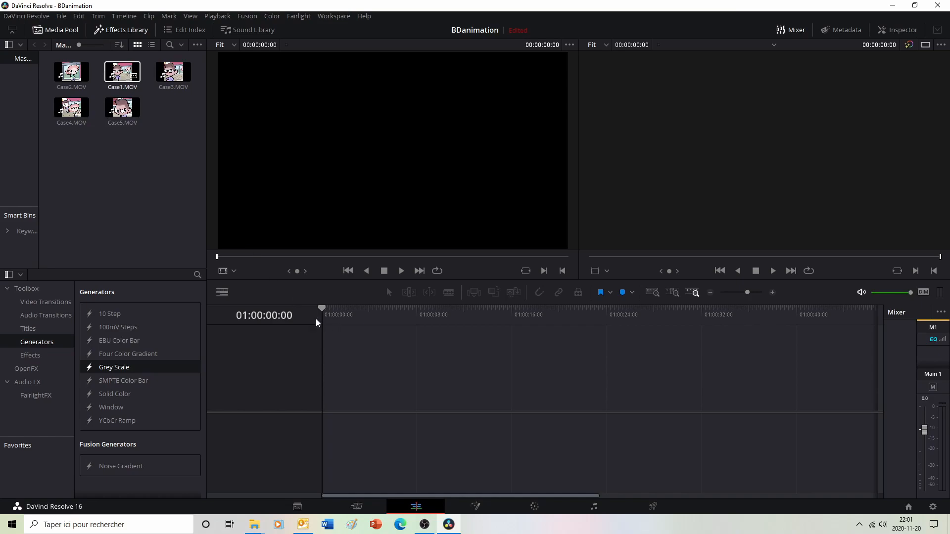
Place Case1.MOV at the start of a new timeline and add Case2.MOV so that it overwrites Case1.MOV's silent end.
left_click_drag(114, 72, 330, 399)
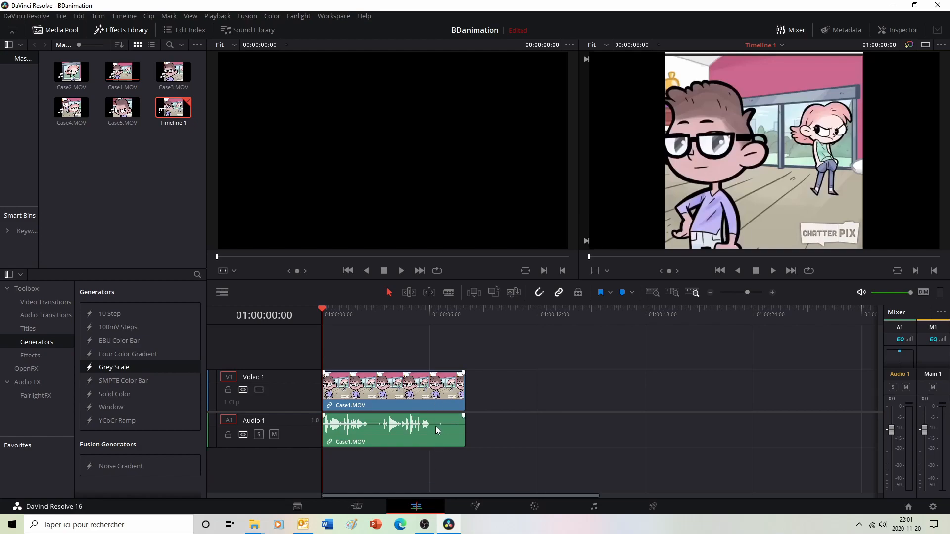
left_click(71, 72)
left_click_drag(71, 72, 437, 395)
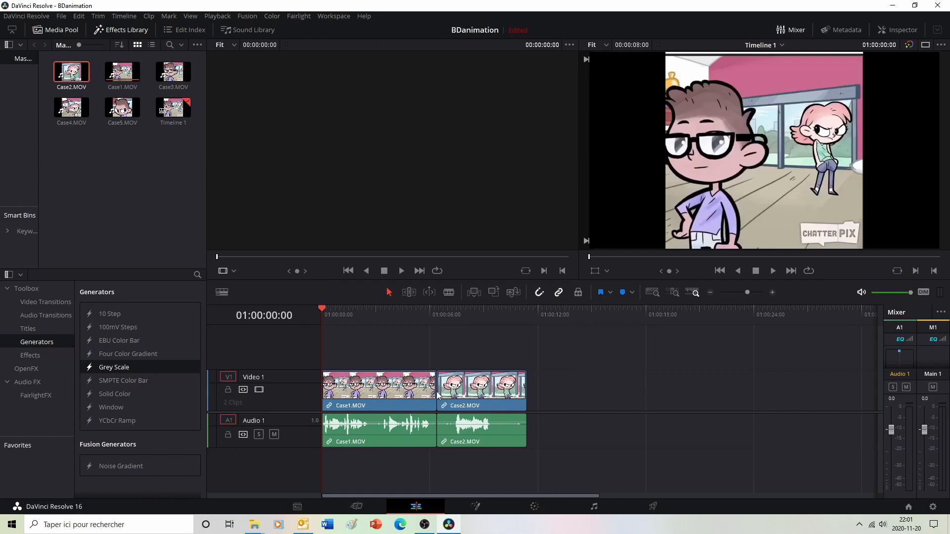
Add Case3.MOV, Case4.MOV and Case5.MOV in order on Video 1, each overwriting the silent end of the clip before it.
left_click(179, 77)
left_click_drag(178, 78, 498, 371)
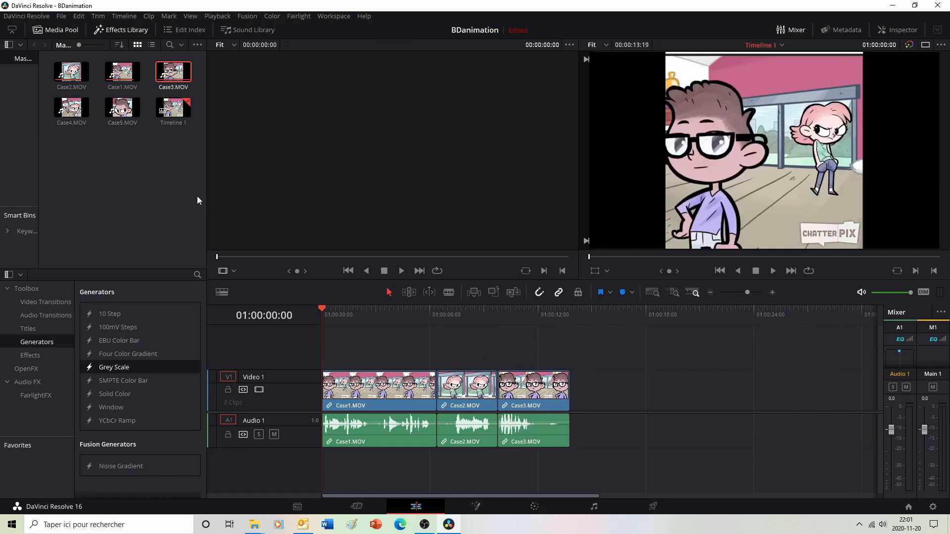
left_click_drag(72, 108, 541, 376)
left_click_drag(133, 111, 601, 381)
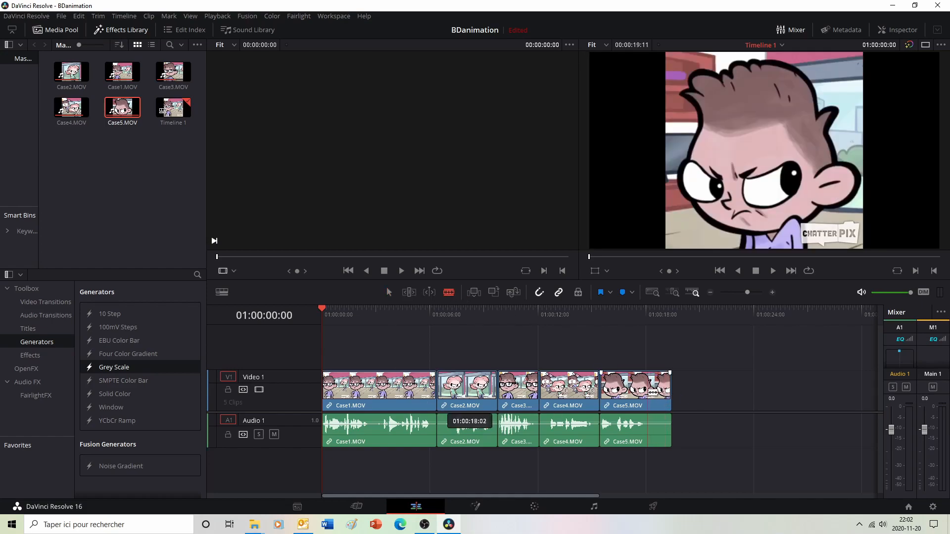
Split Case5.MOV at 01:00:18:02 with the Blade and select its silent trailing piece.
left_click(648, 391)
key("a")
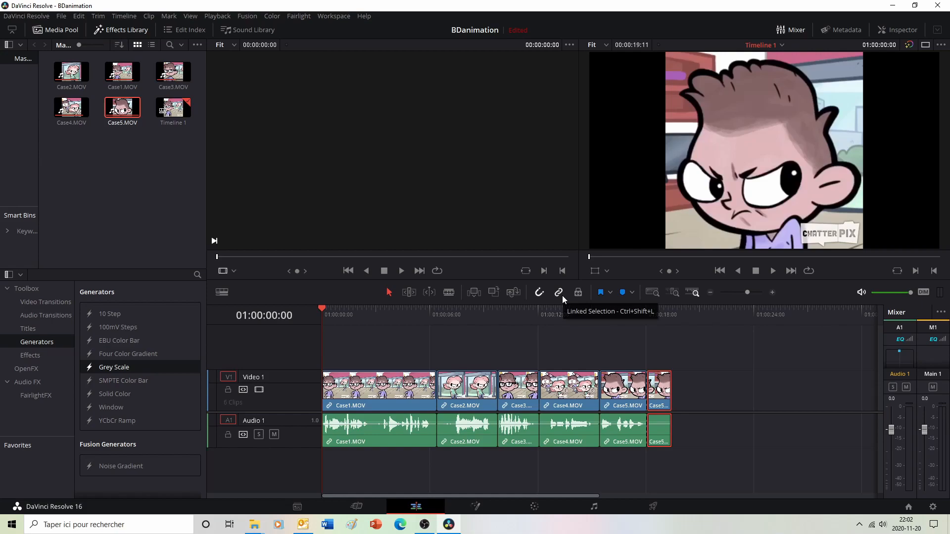
mouse_move(665, 393)
left_mouse_down()
mouse_move(708, 393)
mouse_move(671, 392)
left_mouse_up()
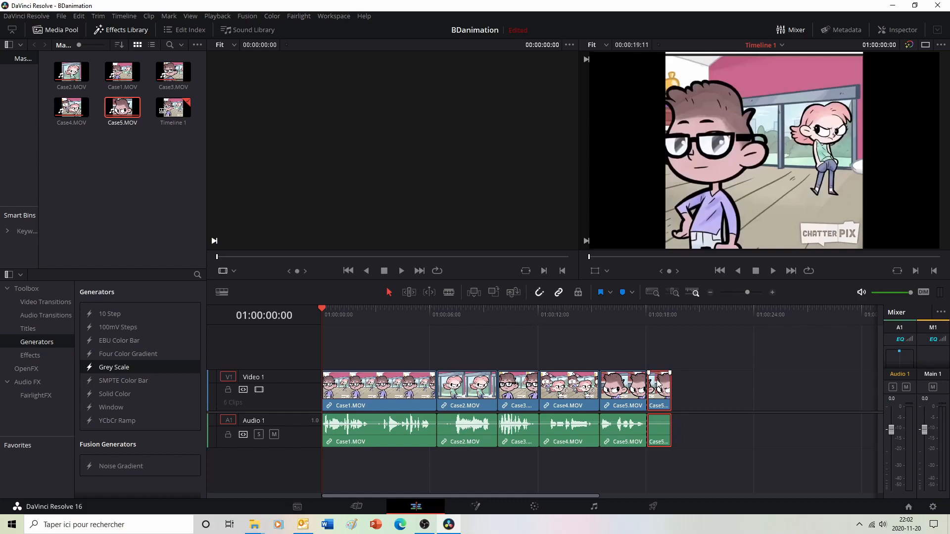
right_click(691, 391)
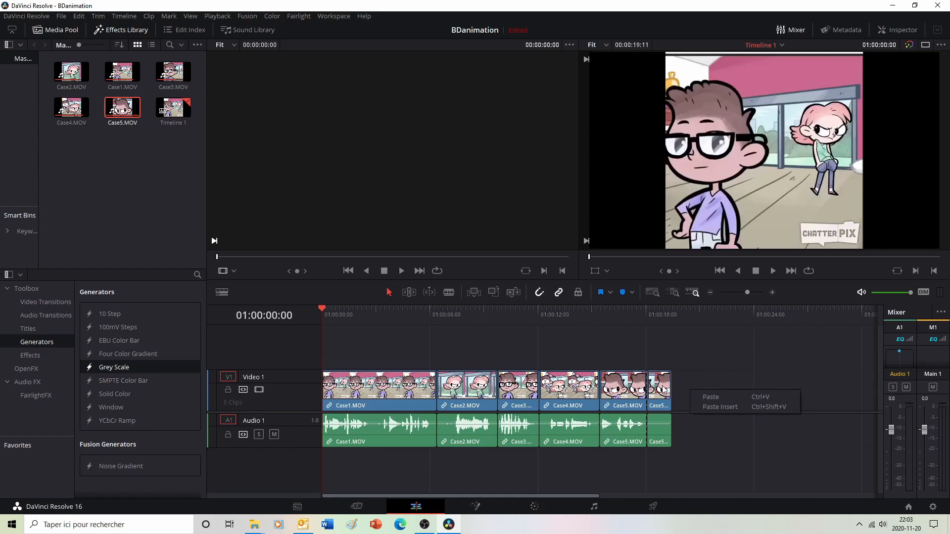
left_click(753, 292)
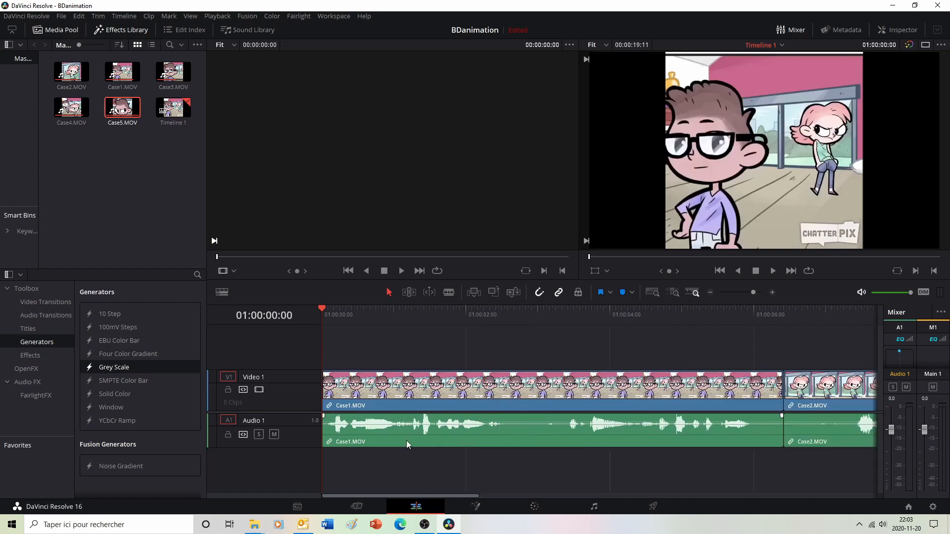
Move the silent trailing Case5.MOV piece away from the preceding clip, preview the gap, and slide the piece back against it.
left_click_drag(444, 495, 720, 523)
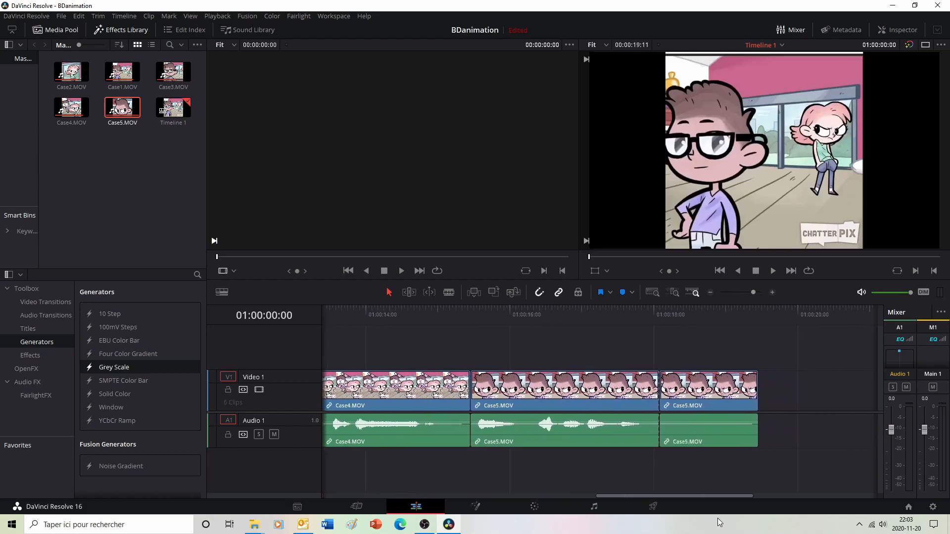
mouse_move(719, 392)
left_mouse_down()
mouse_move(775, 393)
mouse_move(728, 392)
left_mouse_up()
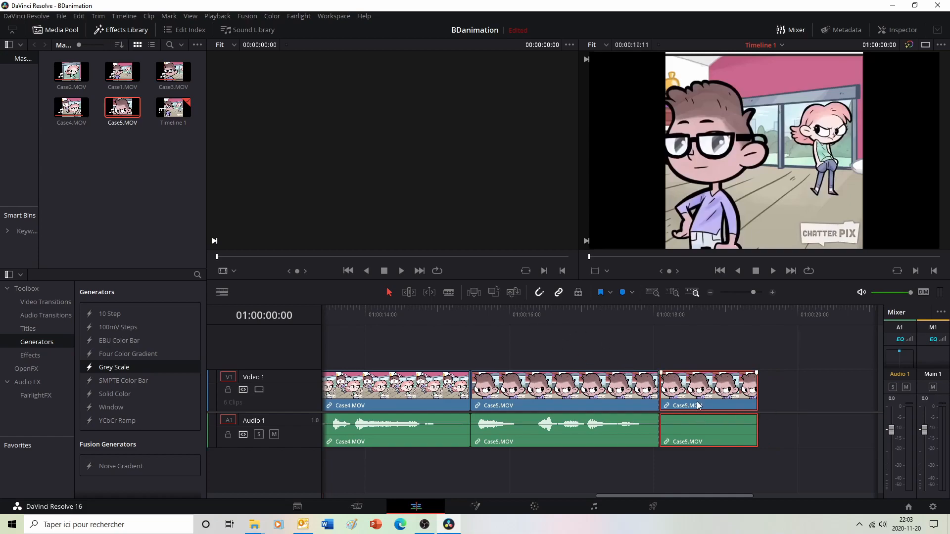
mouse_move(695, 400)
left_mouse_down()
mouse_move(677, 401)
mouse_move(712, 405)
mouse_move(698, 404)
left_mouse_up()
mouse_move(705, 405)
left_mouse_down()
mouse_move(719, 406)
mouse_move(636, 398)
mouse_move(715, 411)
mouse_move(705, 410)
left_mouse_up()
left_click(609, 314)
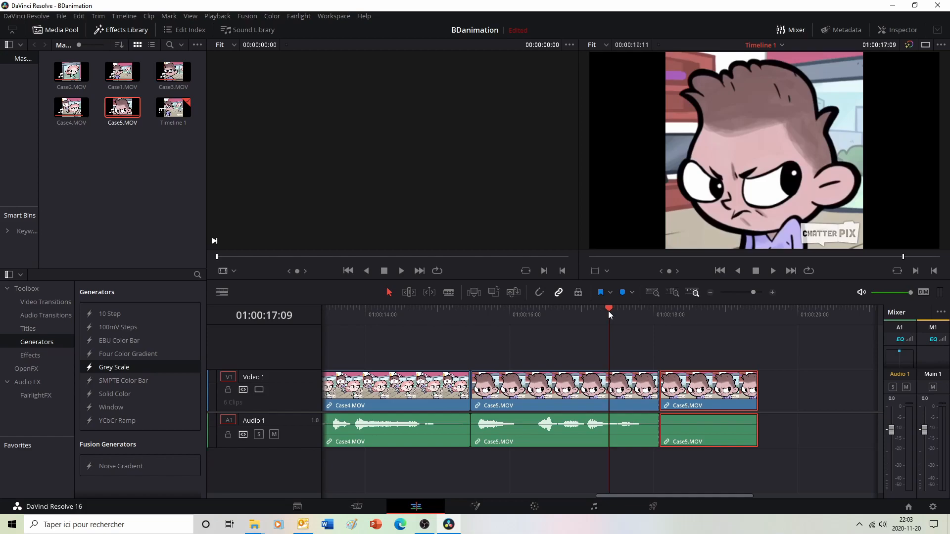
double_click(678, 401)
left_click_drag(678, 401, 784, 409)
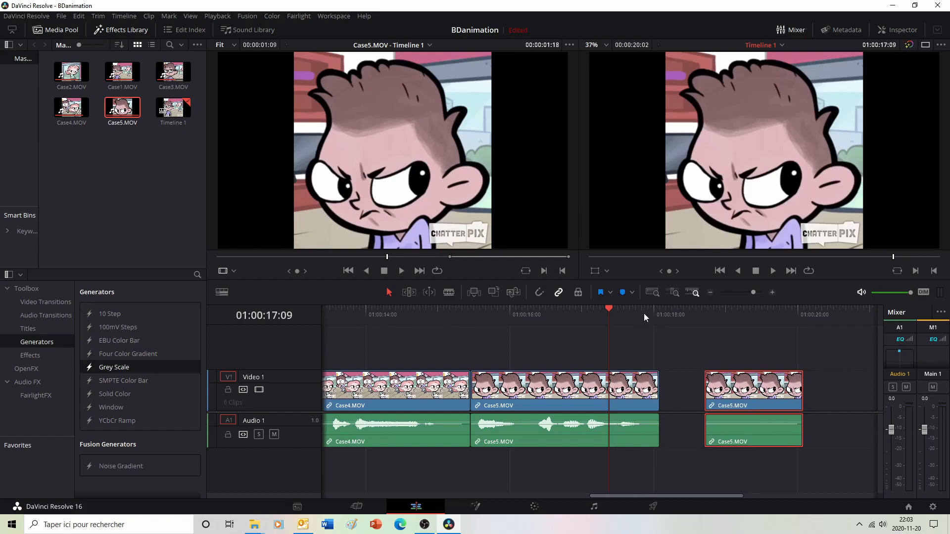
left_click(774, 272)
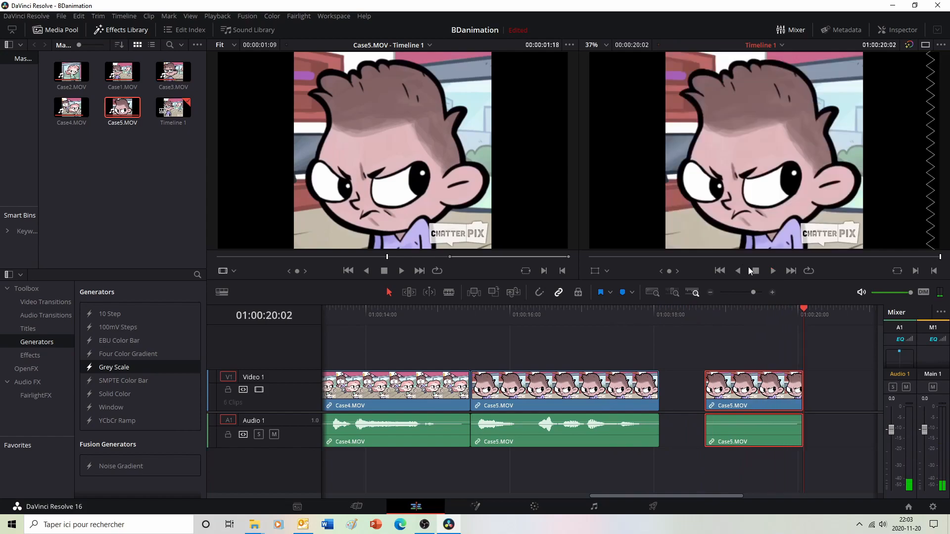
left_click_drag(746, 381, 700, 383)
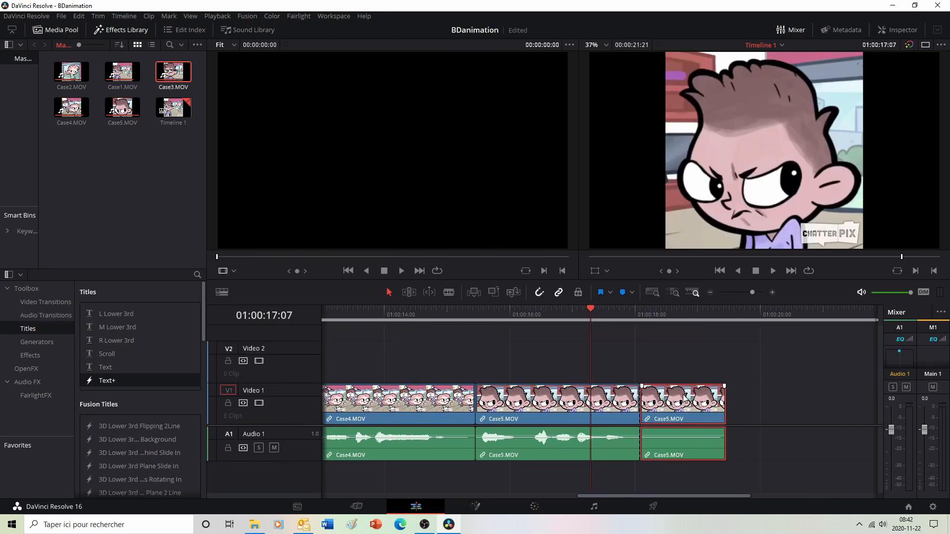
Delete the silent trailing Case5.MOV piece and add a Solid Color generator directly after the remaining Case5.MOV clip on Video 1.
right_click(684, 422)
left_click(710, 187)
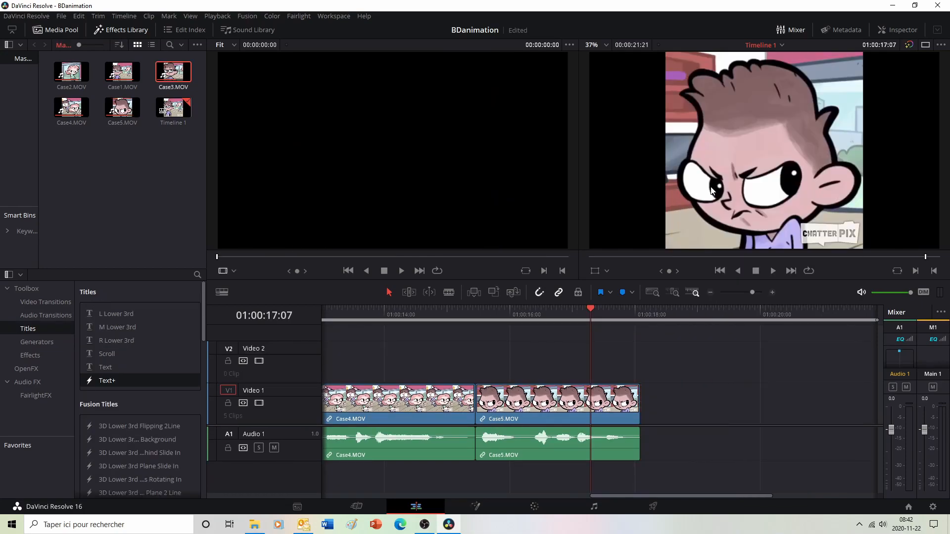
left_click(35, 341)
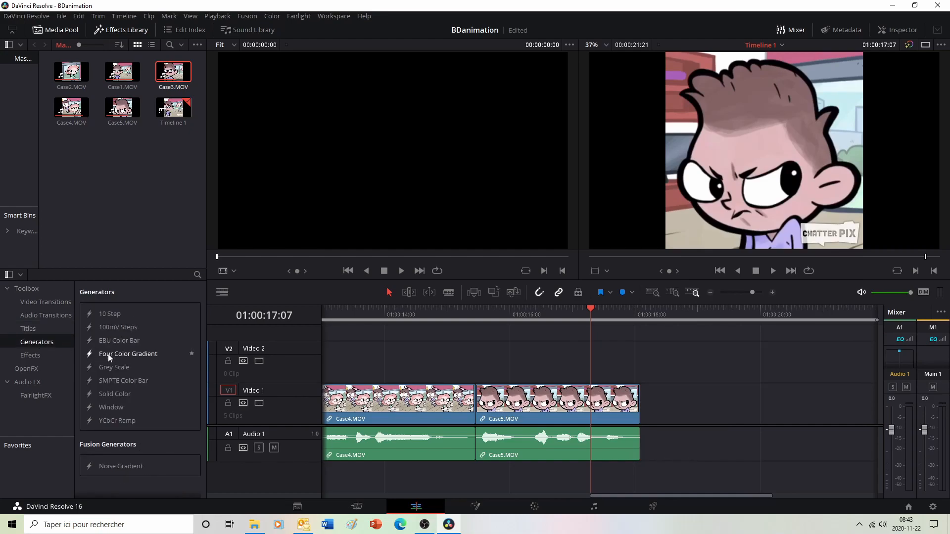
left_click(117, 395)
left_click_drag(116, 394, 647, 405)
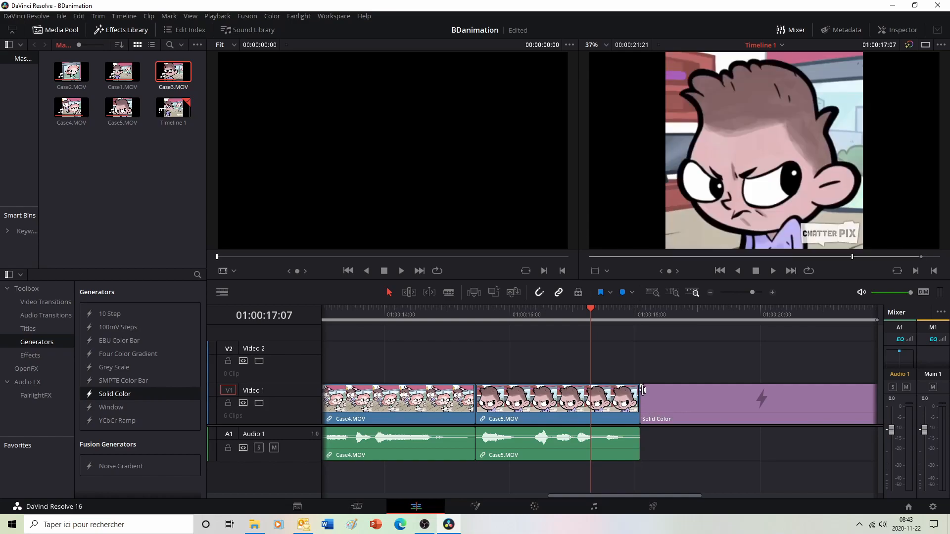
left_click(644, 391)
Place a Text title on Video 2 above the Solid Color clip, starting at about 01:00:18:14.
left_click_drag(589, 308, 693, 337)
left_click(35, 330)
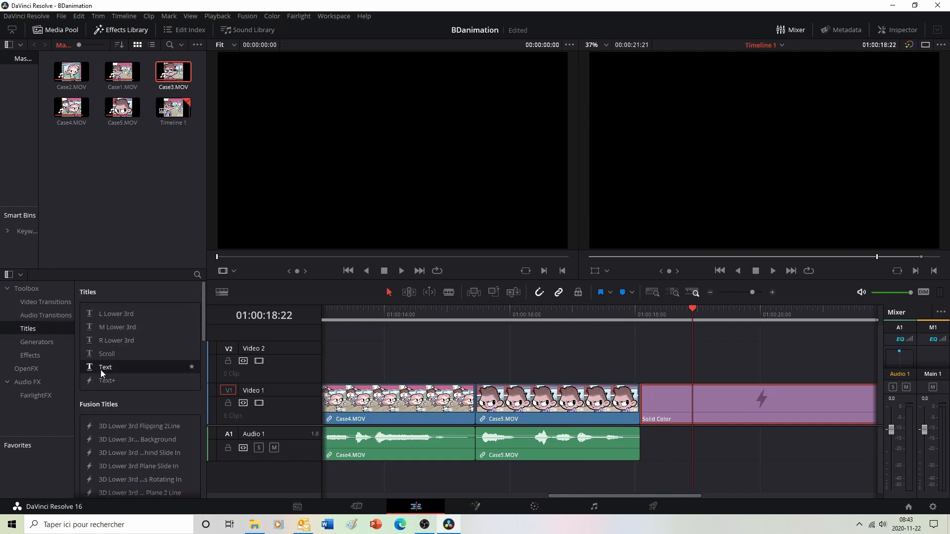
left_click_drag(100, 370, 671, 360)
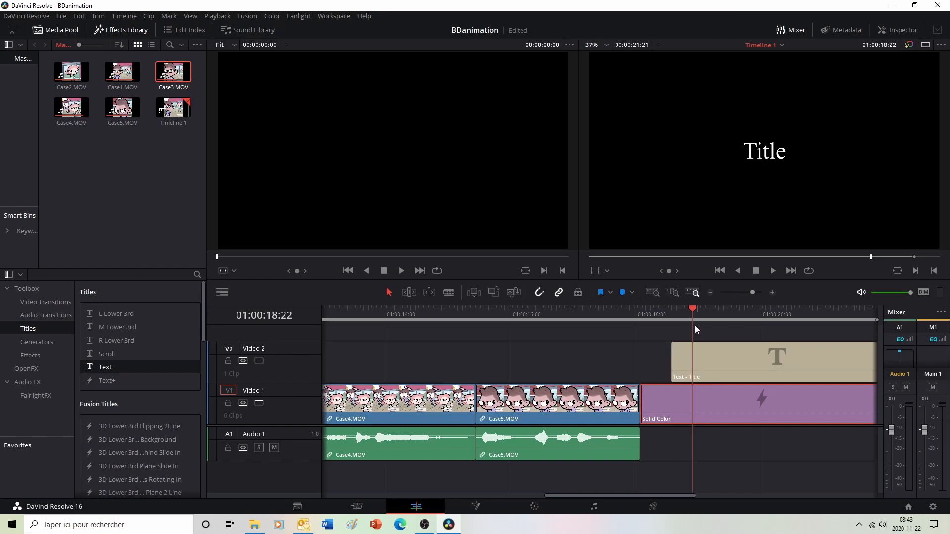
left_click_drag(692, 308, 670, 317)
Shorten the Solid Color clip to end at about 01:00:21:20 and trim the title above it to end slightly earlier.
left_click(709, 498)
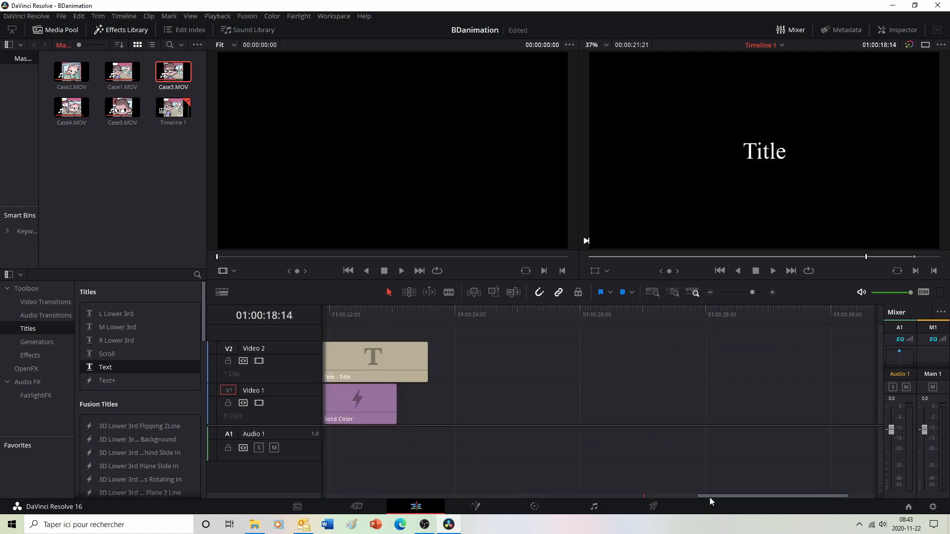
left_click_drag(427, 362, 370, 360)
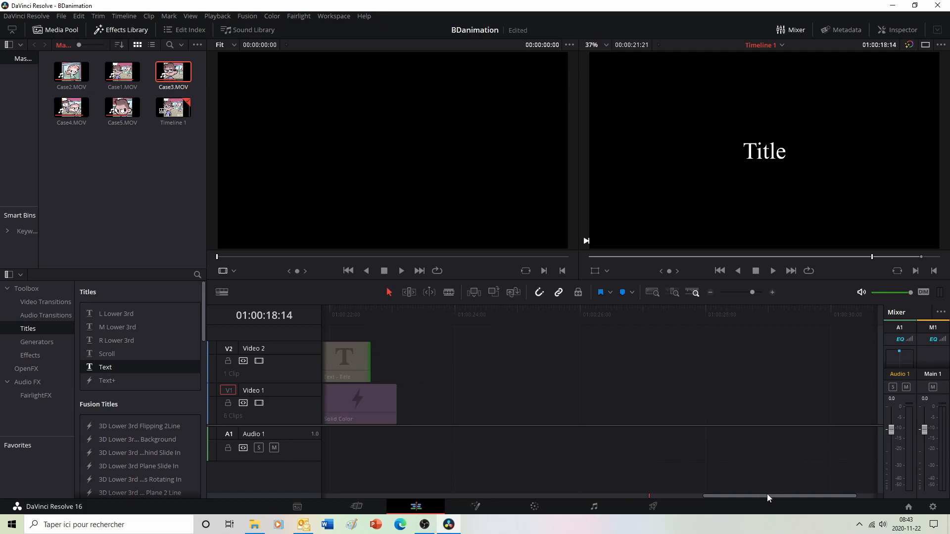
left_click_drag(767, 494, 661, 494)
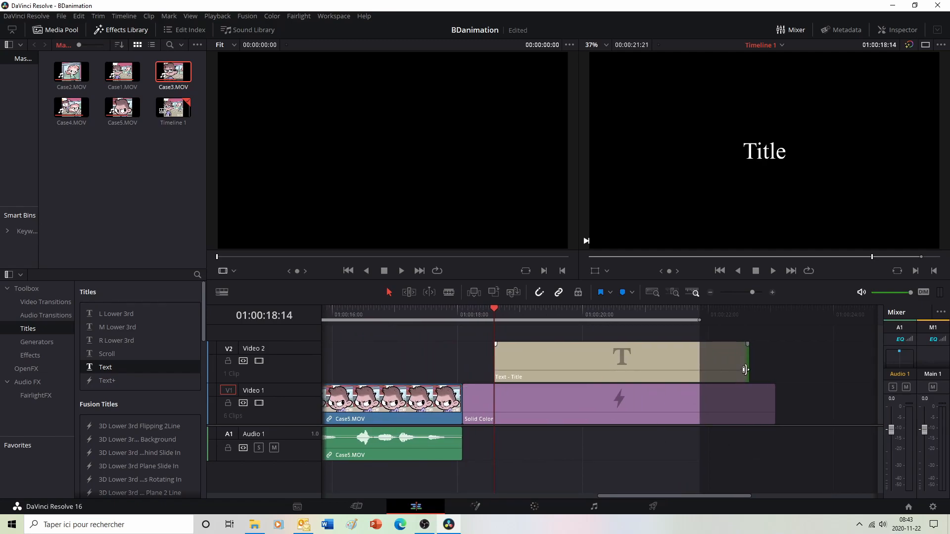
left_click_drag(747, 370, 669, 372)
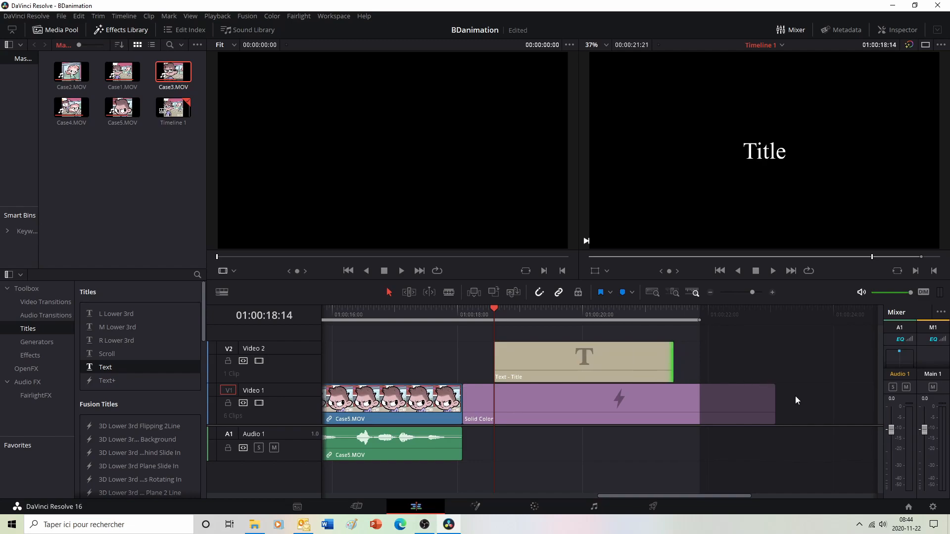
left_click(761, 401)
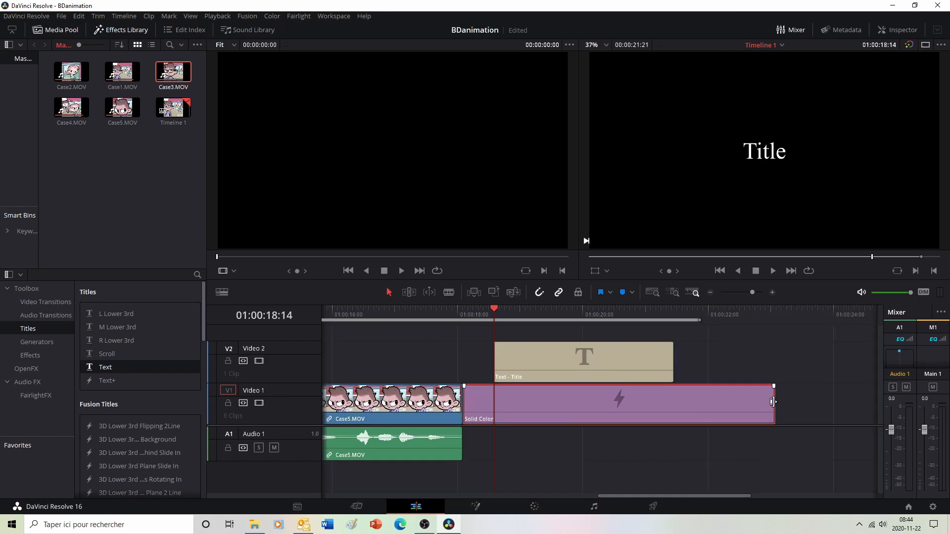
left_click_drag(773, 402, 699, 400)
Replace the text of the Video 2 title with "Fin".
left_click(619, 361)
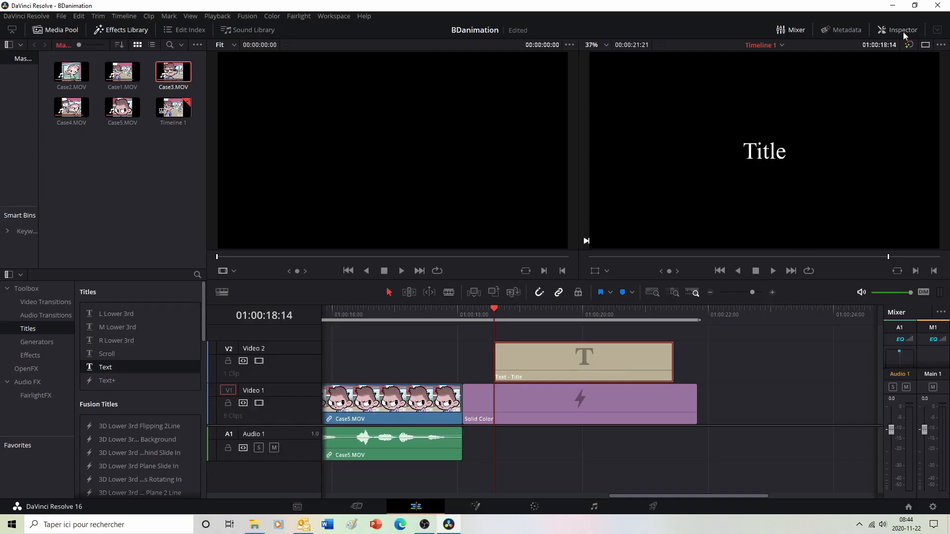
left_click(904, 31)
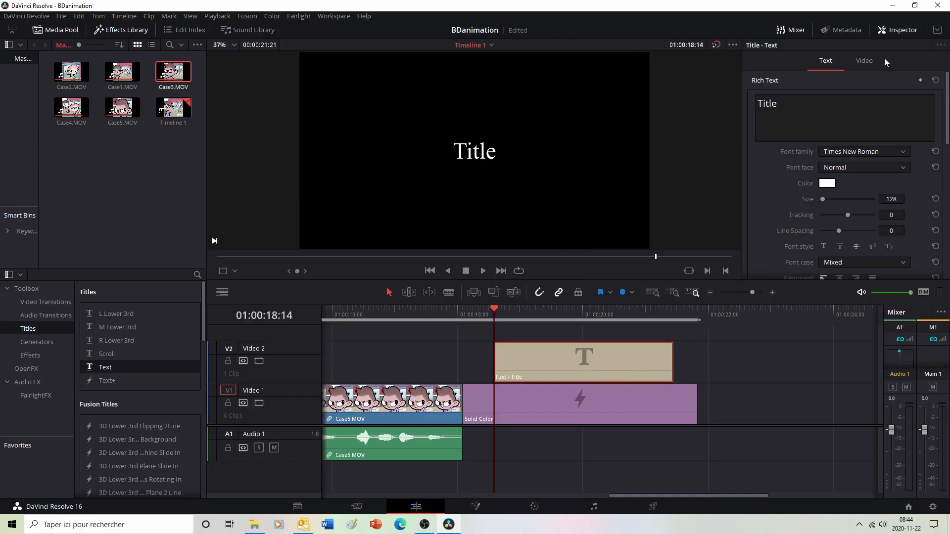
left_click(779, 108)
key("BackSpace")
key("BackSpace")
key("BackSpace")
key("BackSpace")
key("BackSpace")
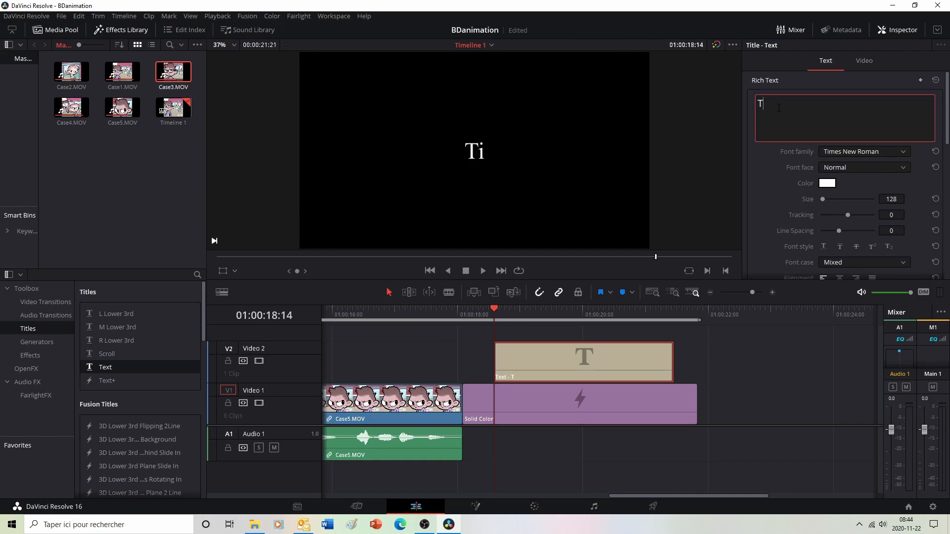
type("Fin")
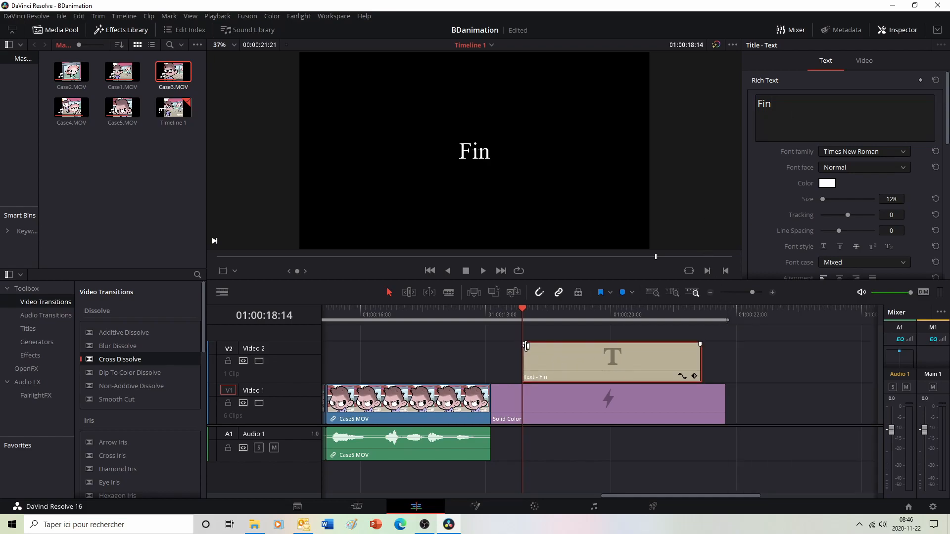
Add a short fade-in and fade-out to the "Fin" title and play back the ending.
left_click_drag(523, 345, 546, 355)
left_click_drag(700, 344, 681, 345)
left_click(483, 271)
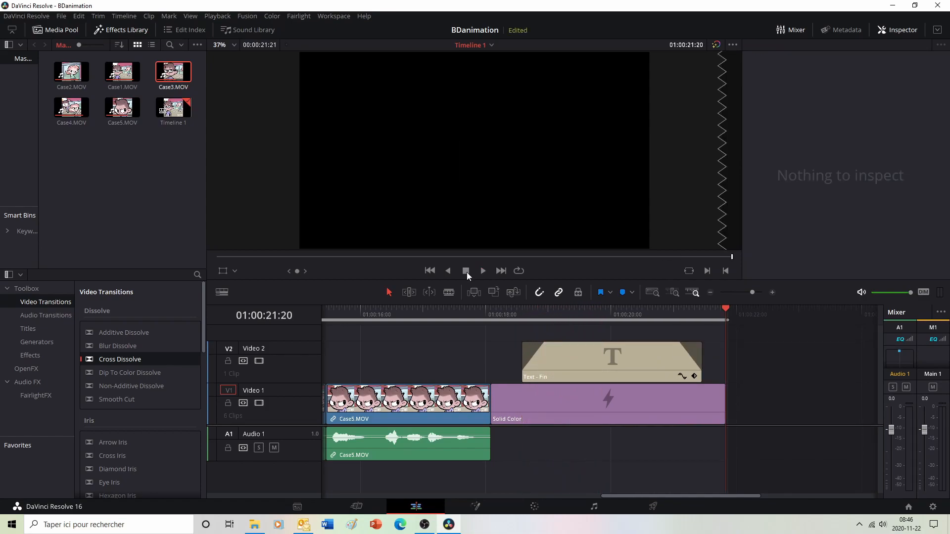
On the Deliver page, name the export FilmBDanimation and set its location to the Anmation BD folder.
left_click(652, 513)
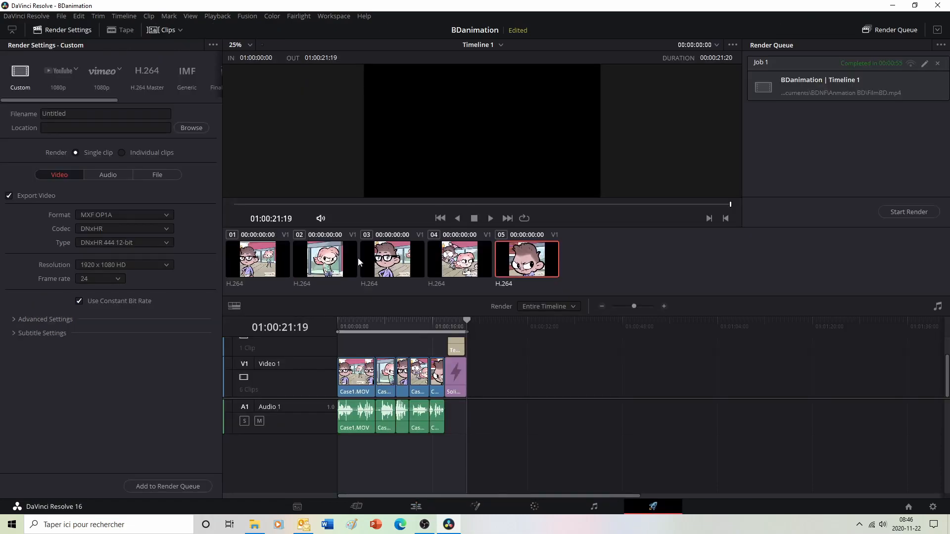
left_click(80, 114)
type("FilmBDanimation")
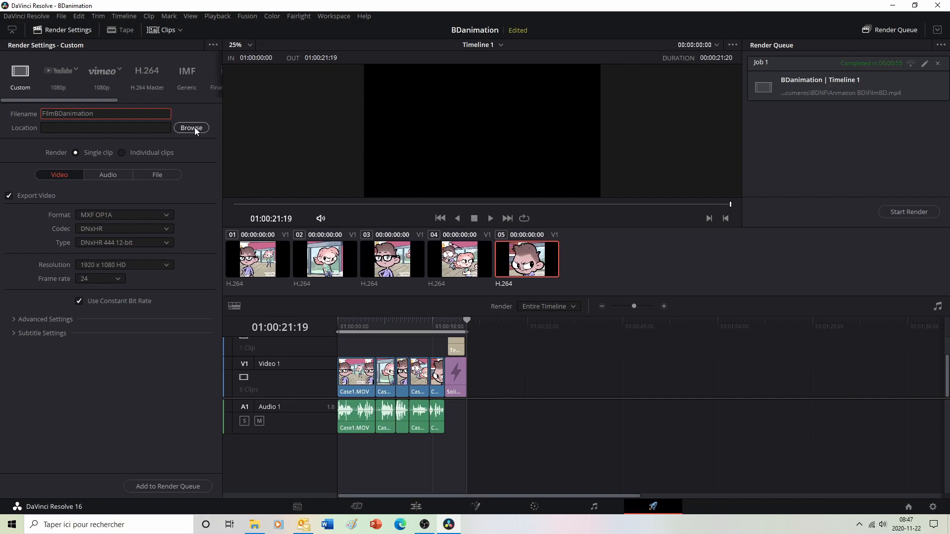
left_click(192, 127)
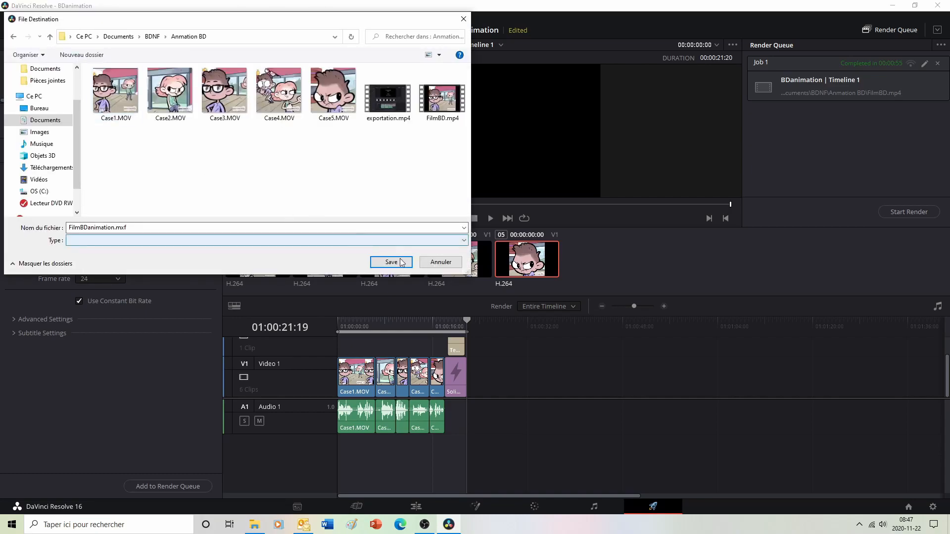
left_click(391, 262)
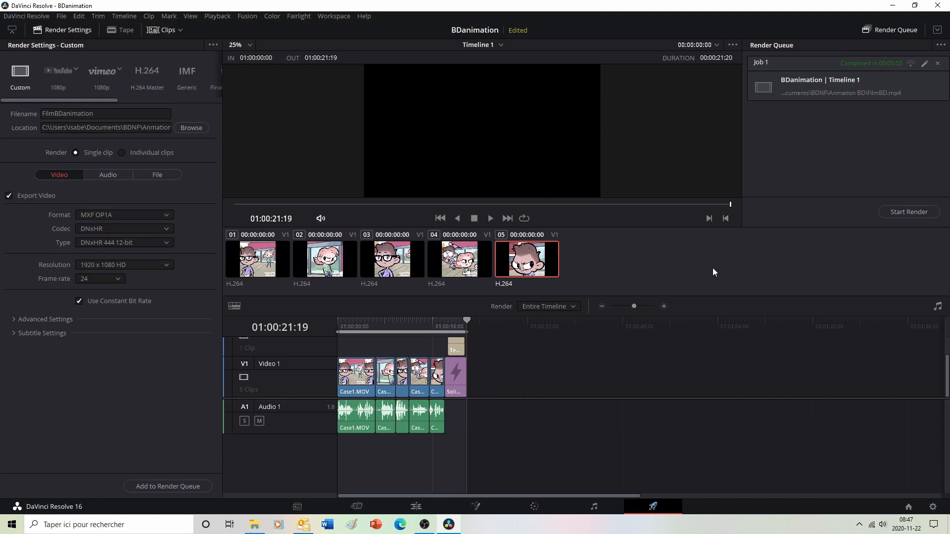
Set the export format to MP4, queue the timeline as a render job and start rendering.
left_click(131, 216)
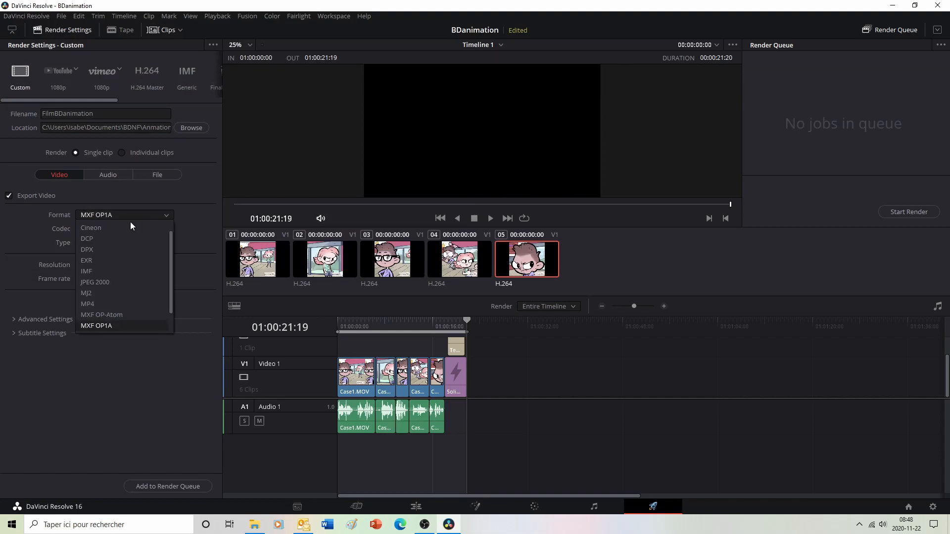
left_click(120, 306)
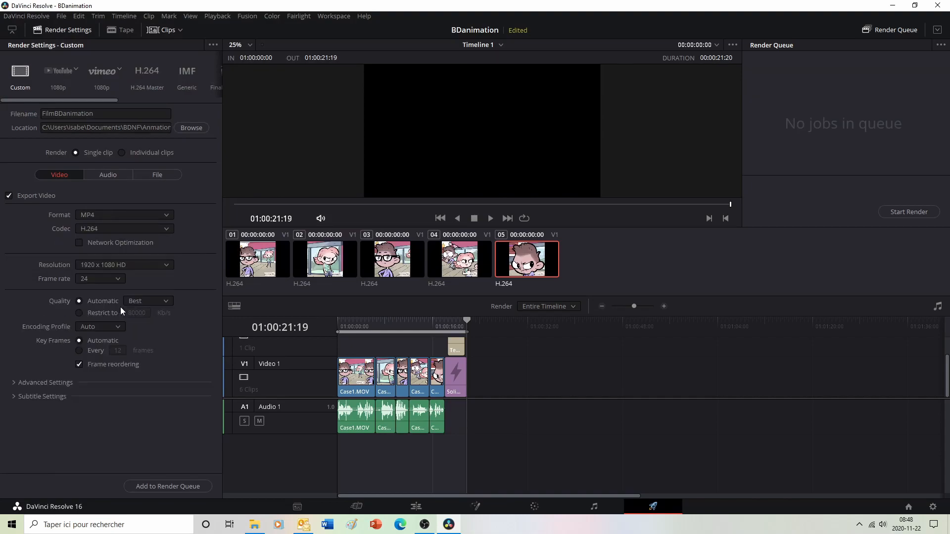
left_click(162, 486)
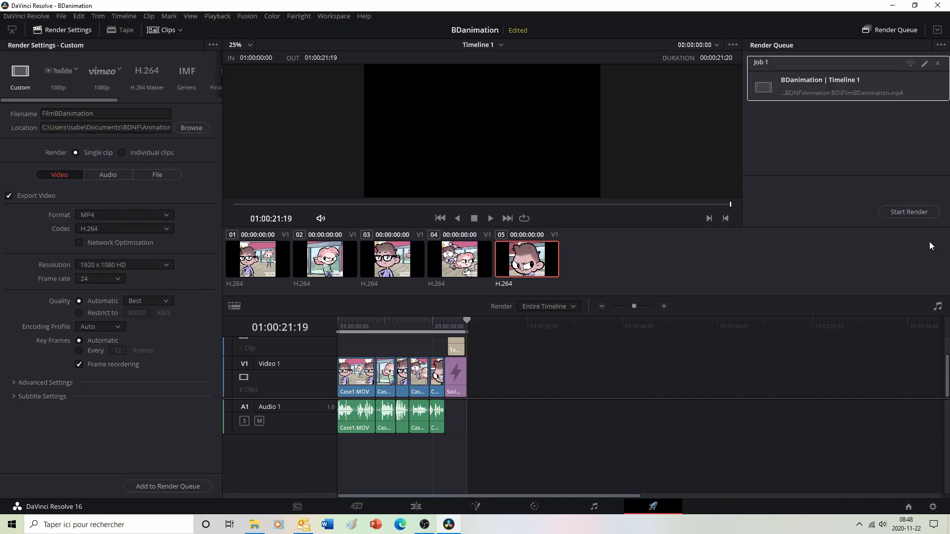
left_click(928, 213)
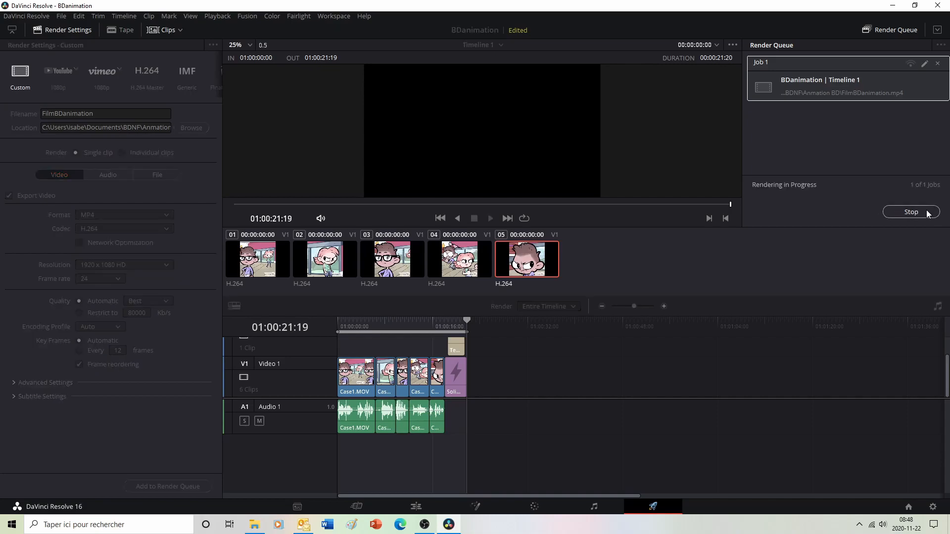